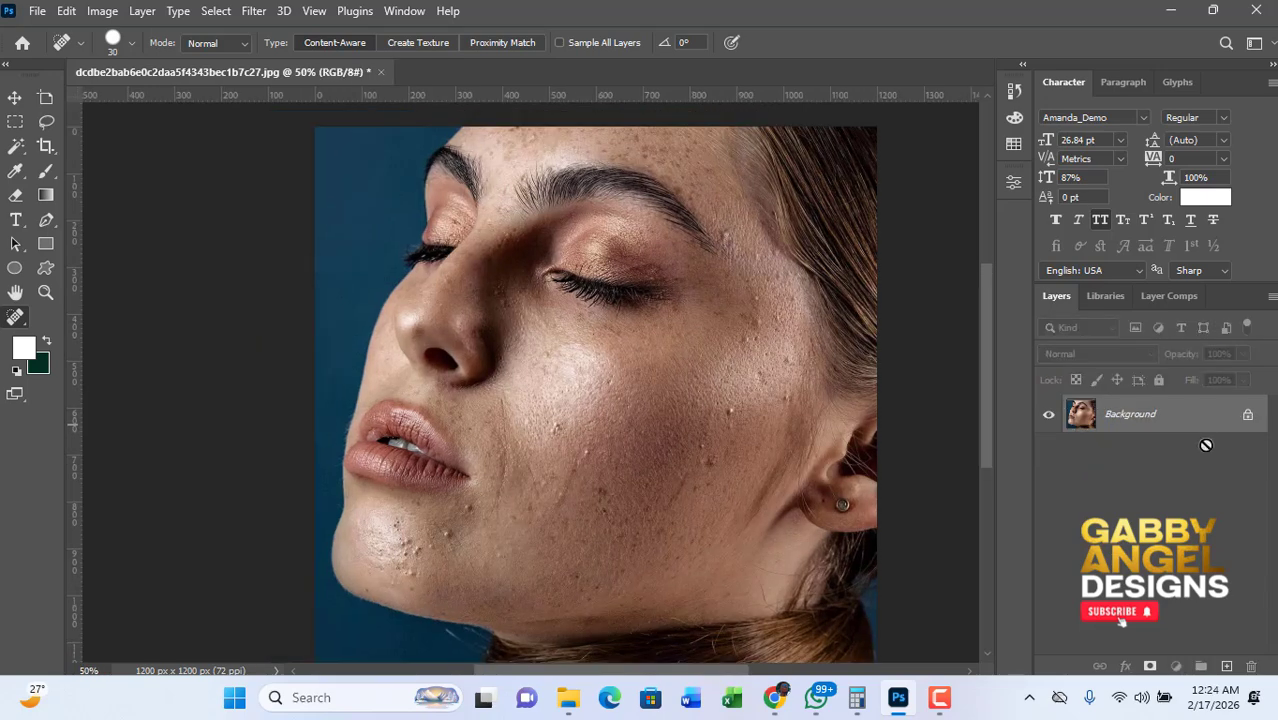
- Duplicate the Background layer and set the copy's blend mode to Vivid Light
drag(1207, 448, 1231, 665)
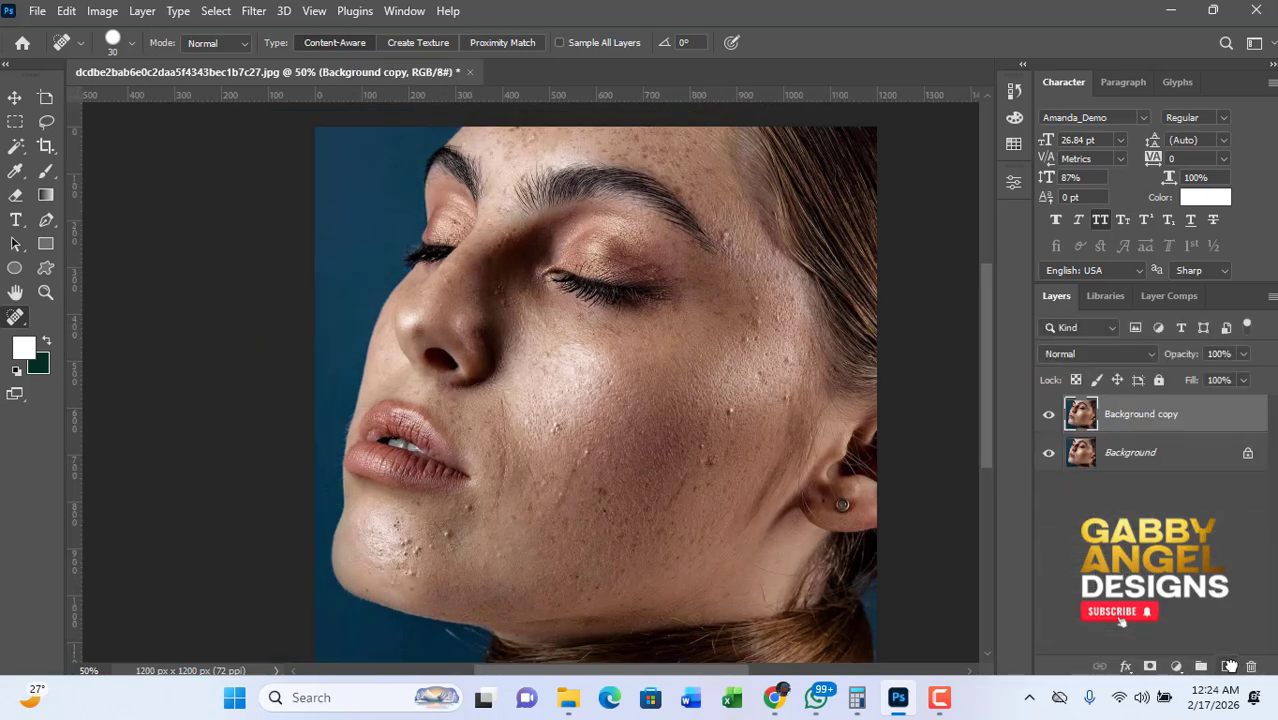
key(ctrl+z)
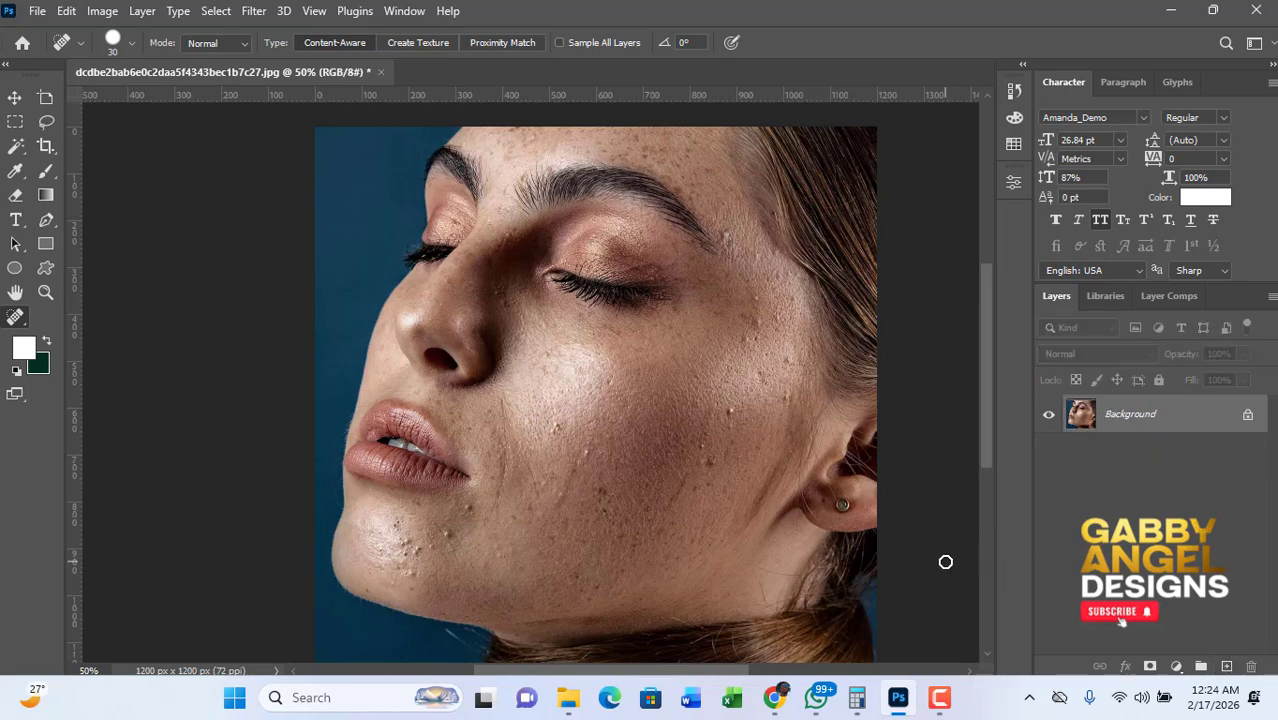
key(ctrl+j)
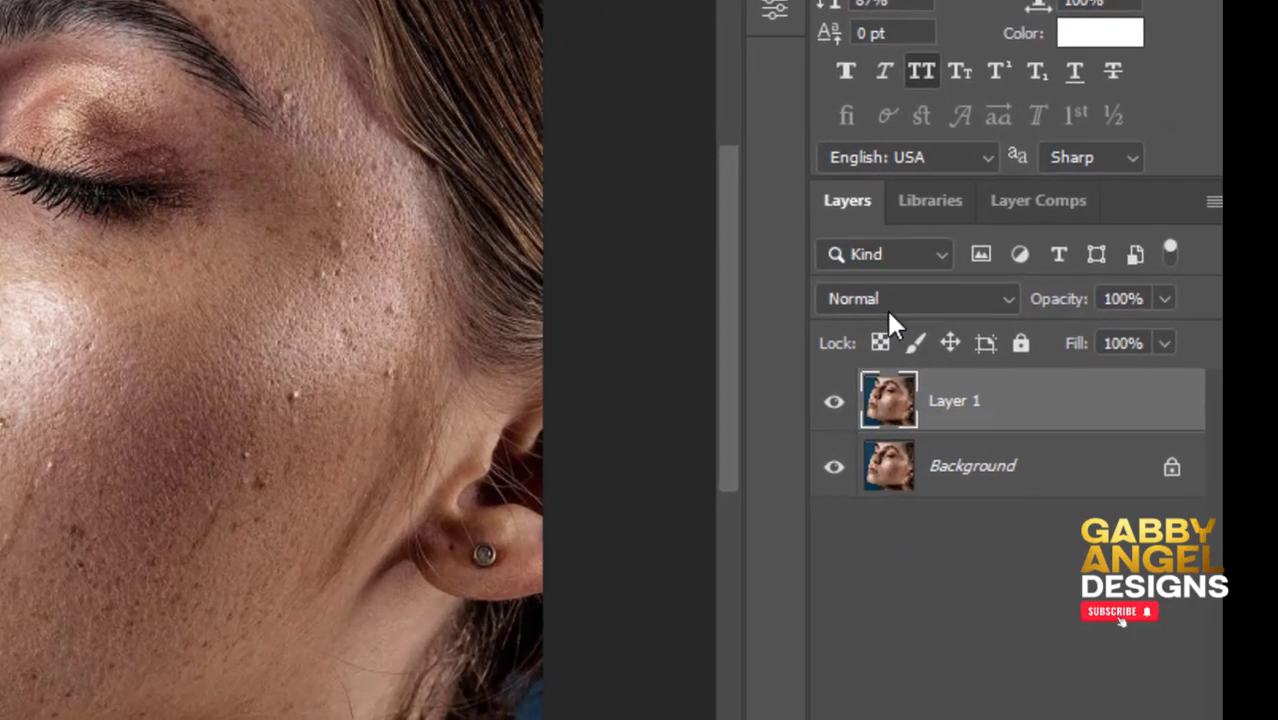
click(1085, 355)
scroll(890, 315, down, 2)
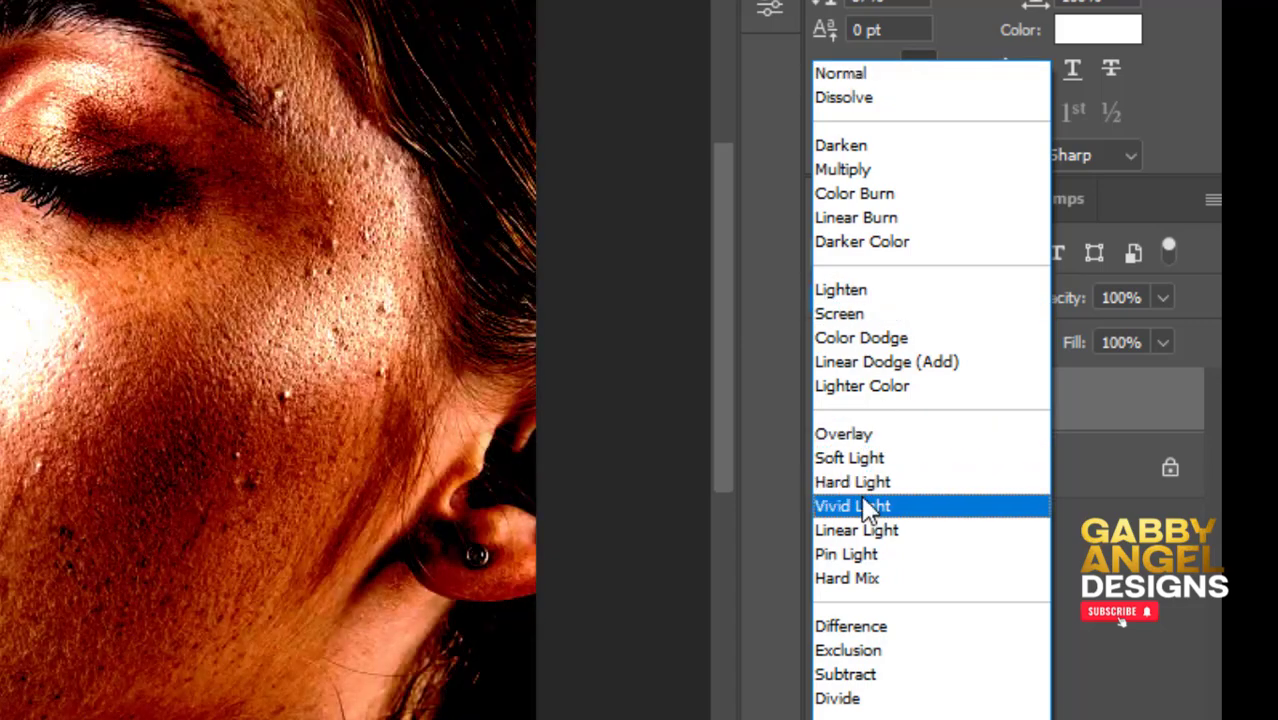
click(862, 503)
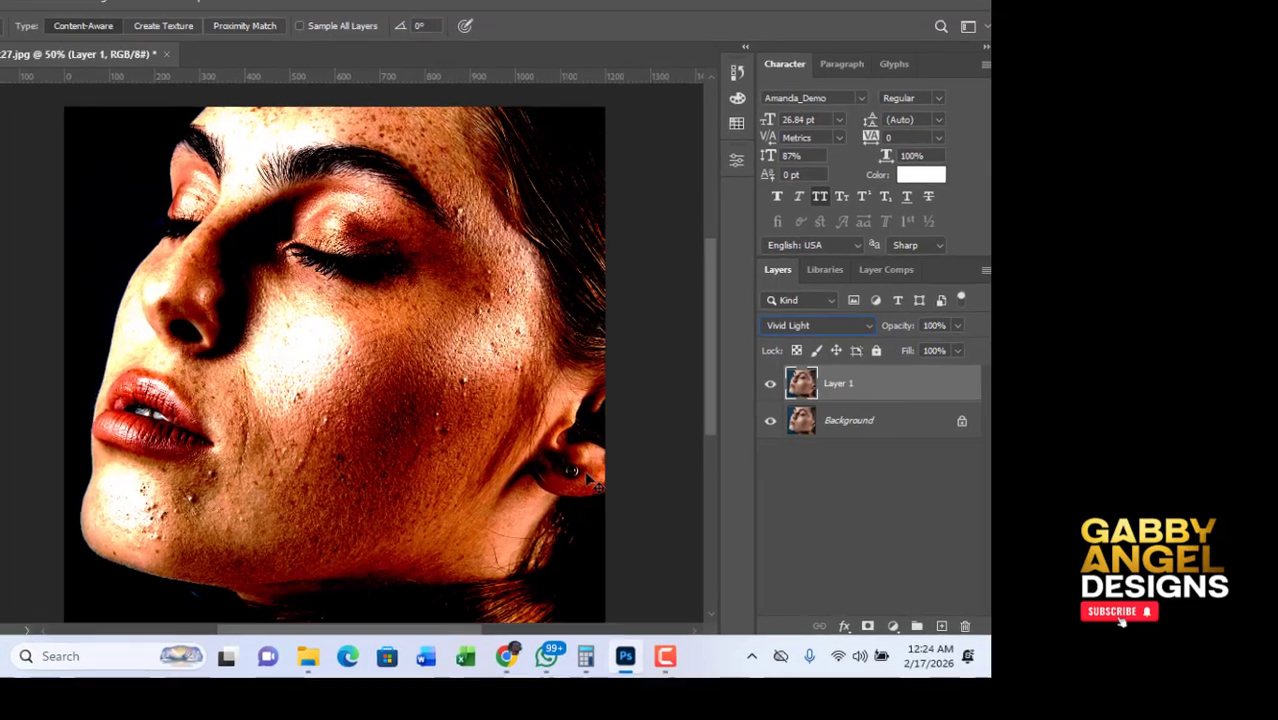
- Invert the colours of the duplicated portrait layer
key(ctrl+i)
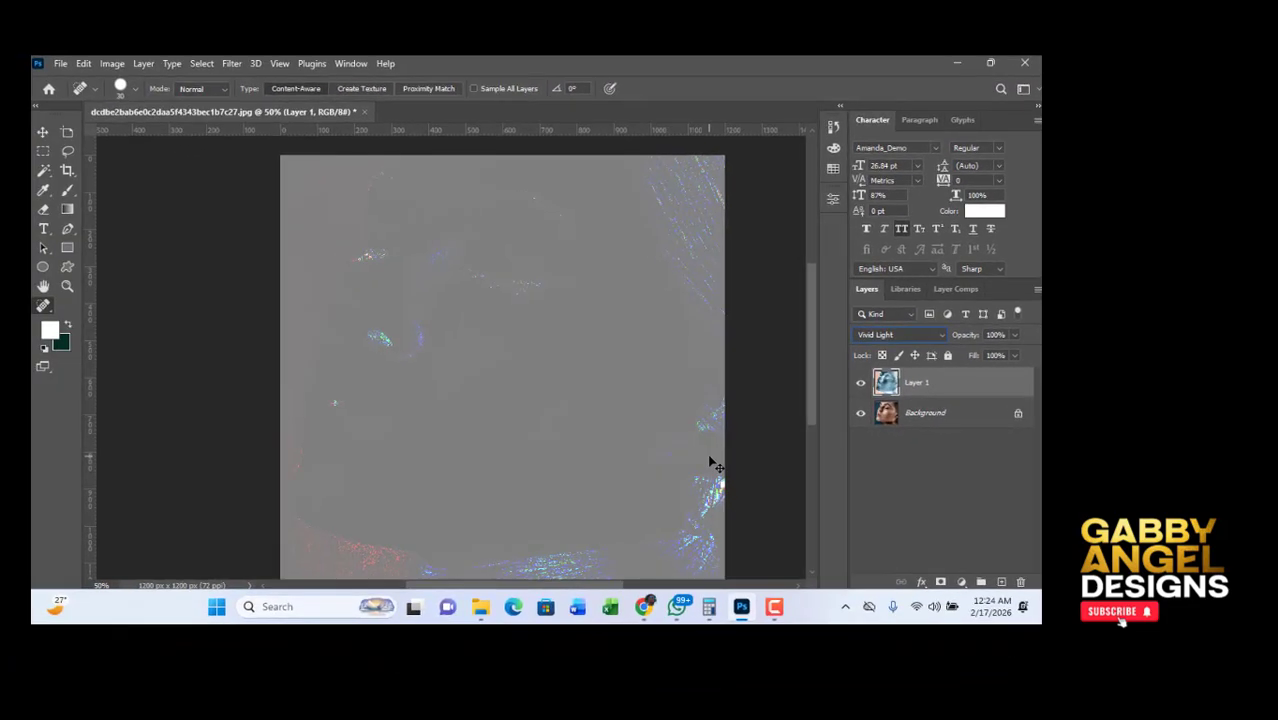
key(ctrl+z)
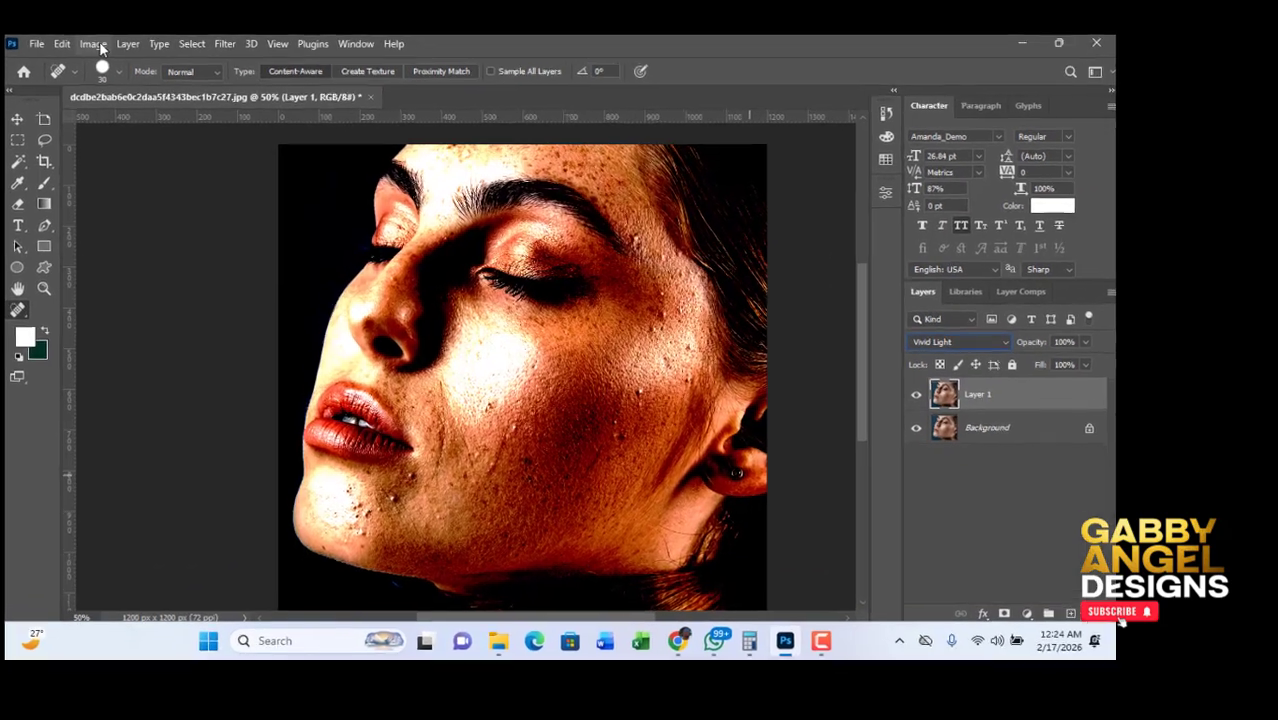
click(111, 63)
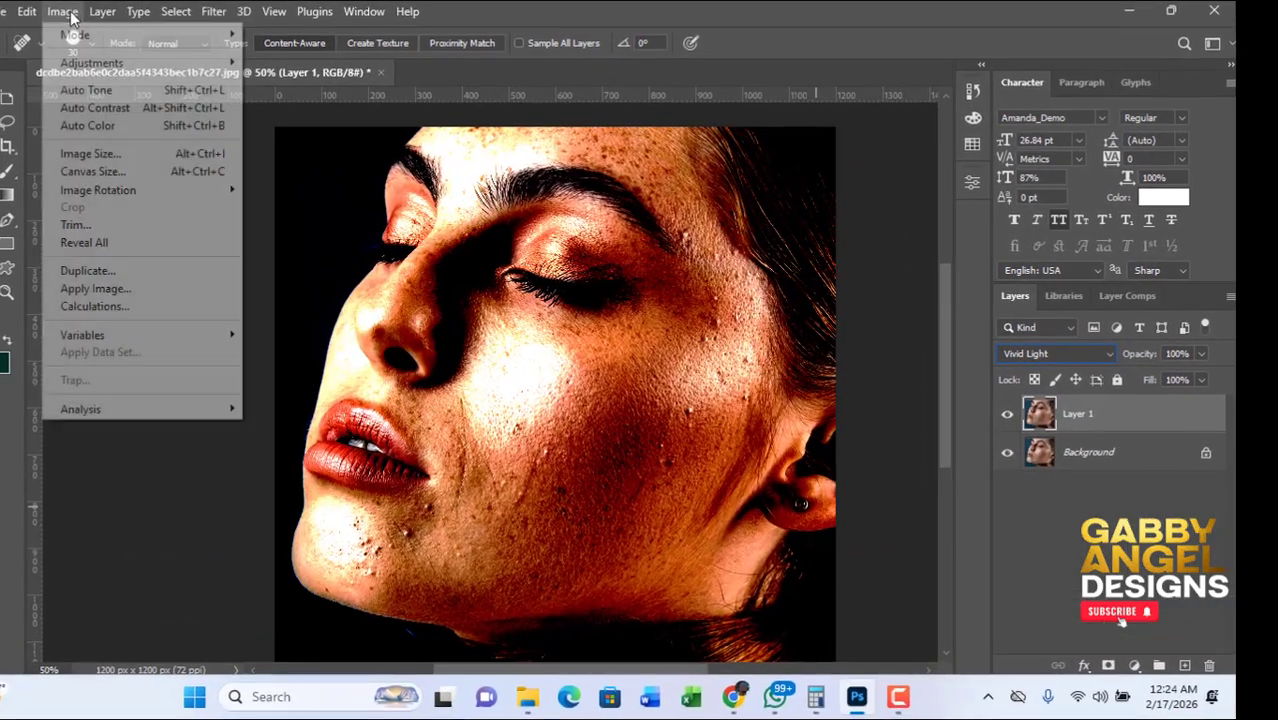
mouse_move(93, 65)
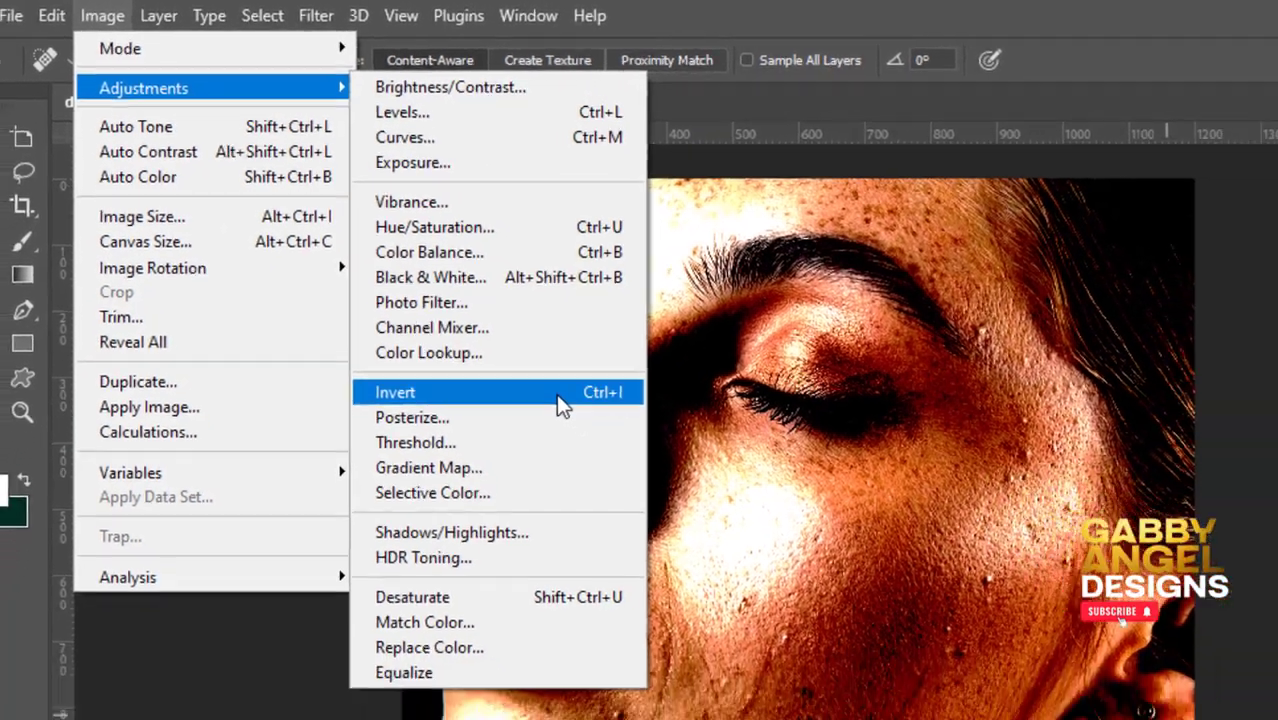
click(556, 393)
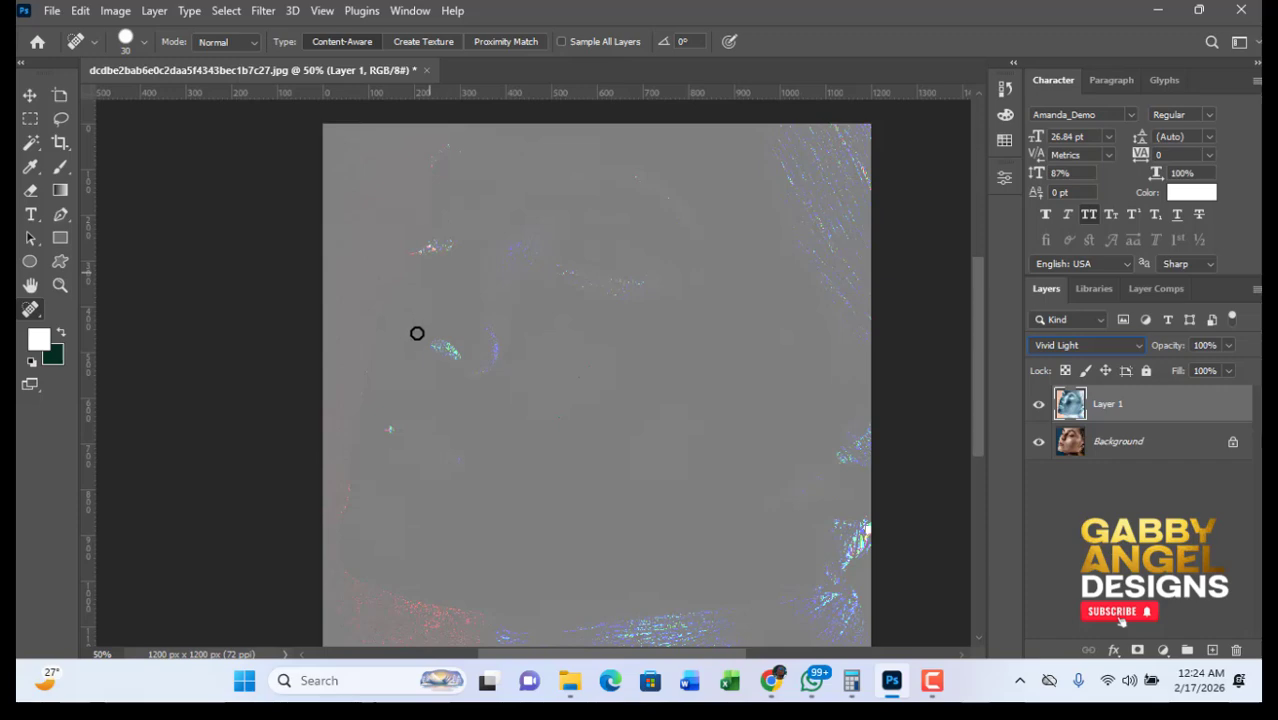
- Apply a High Pass filter with a radius of 8.0 pixels to the inverted layer
click(262, 10)
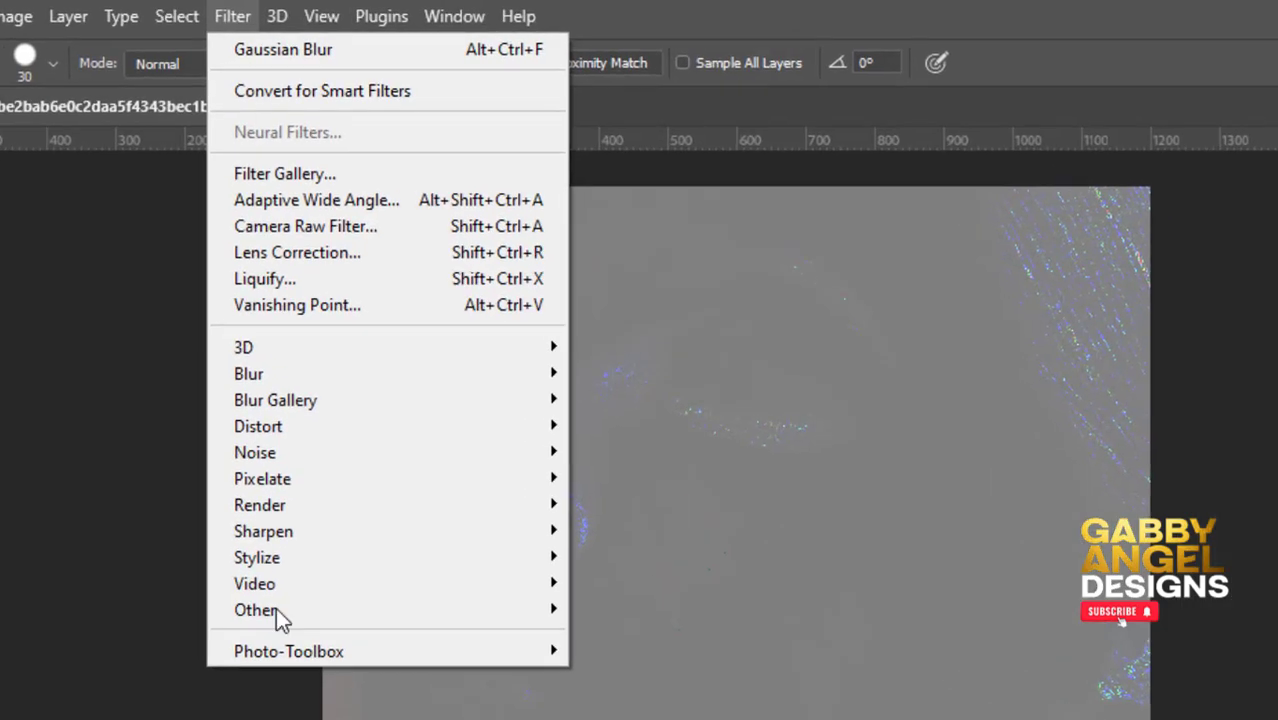
mouse_move(274, 612)
click(666, 640)
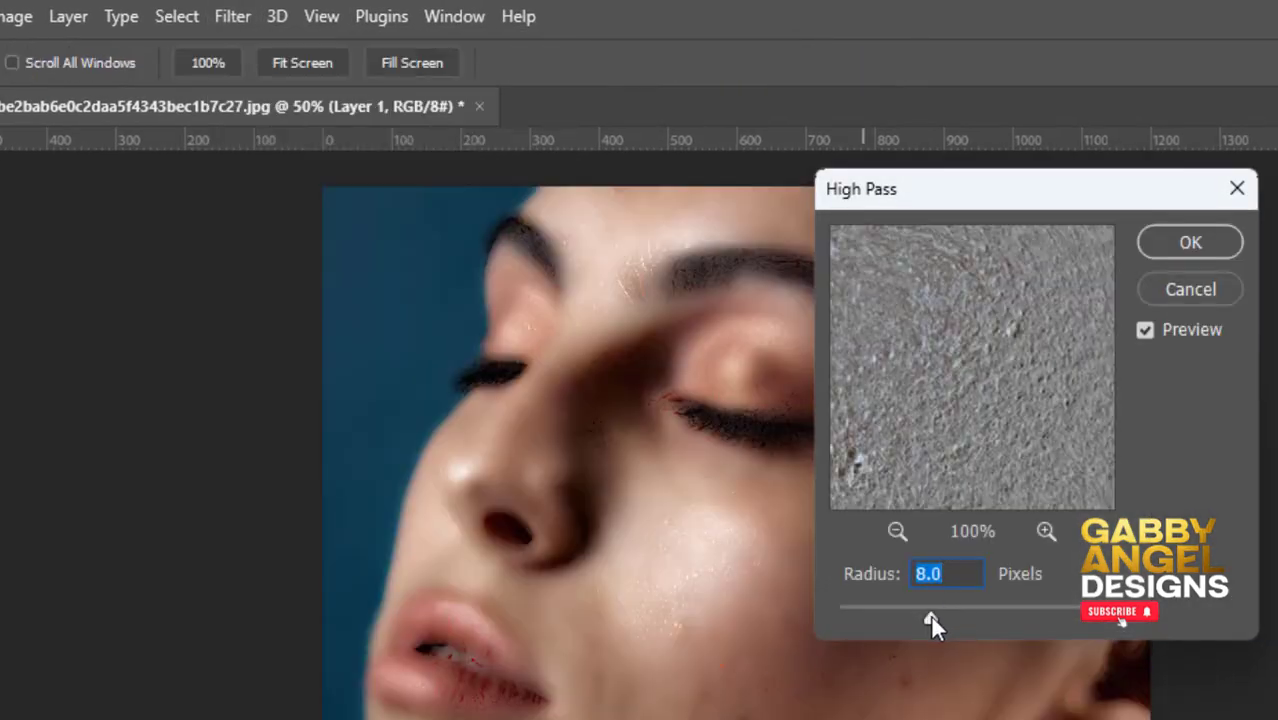
click(930, 620)
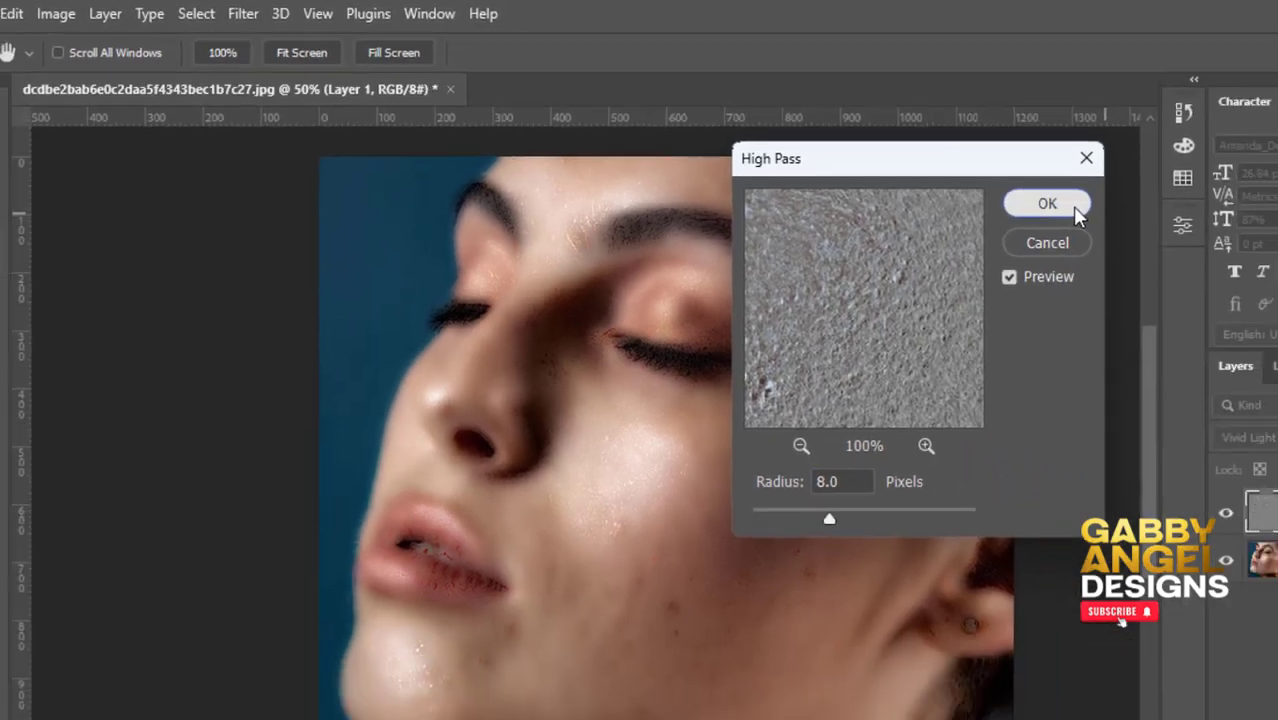
click(1222, 247)
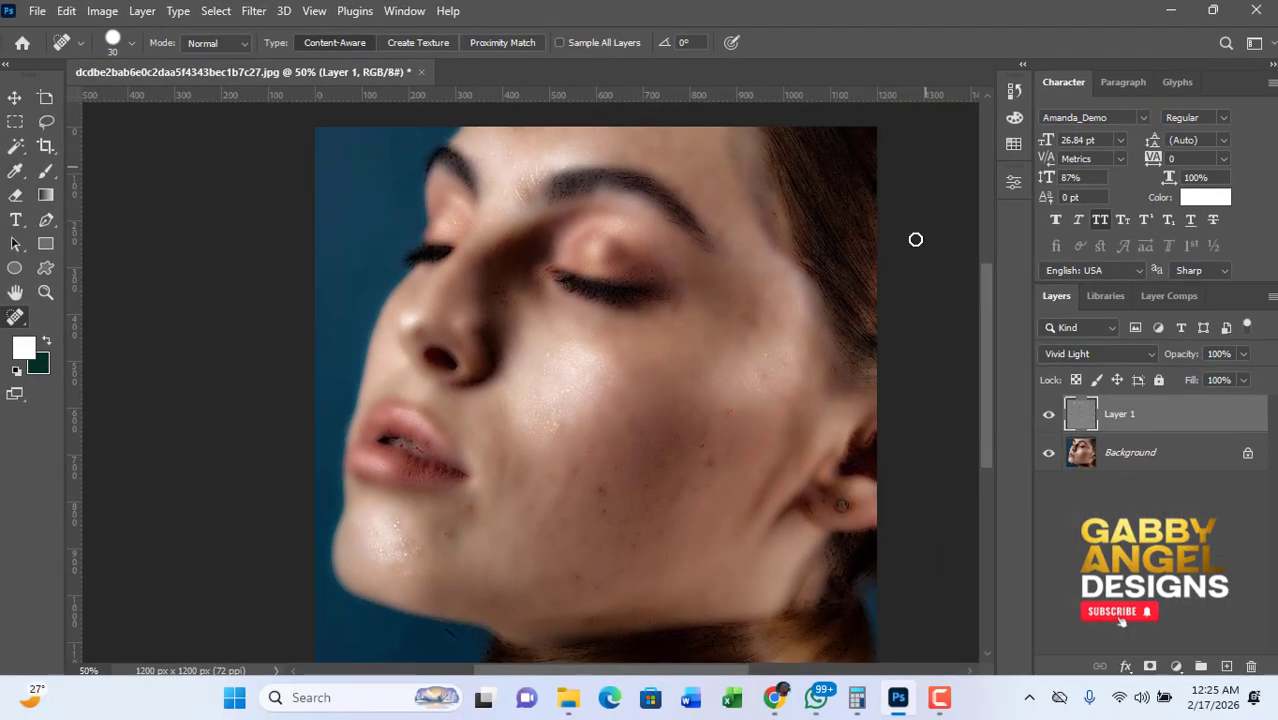
- Apply a Gaussian Blur with a radius of 2.0 pixels to the High Pass layer
click(251, 11)
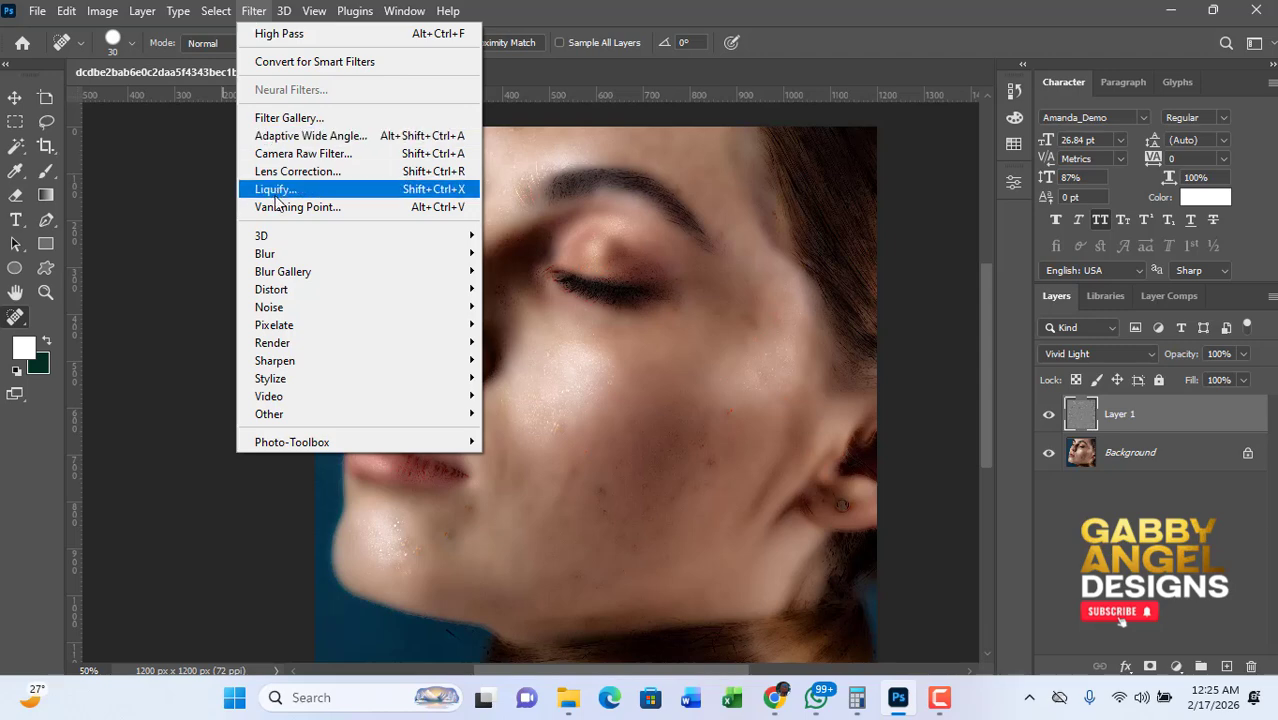
mouse_move(281, 259)
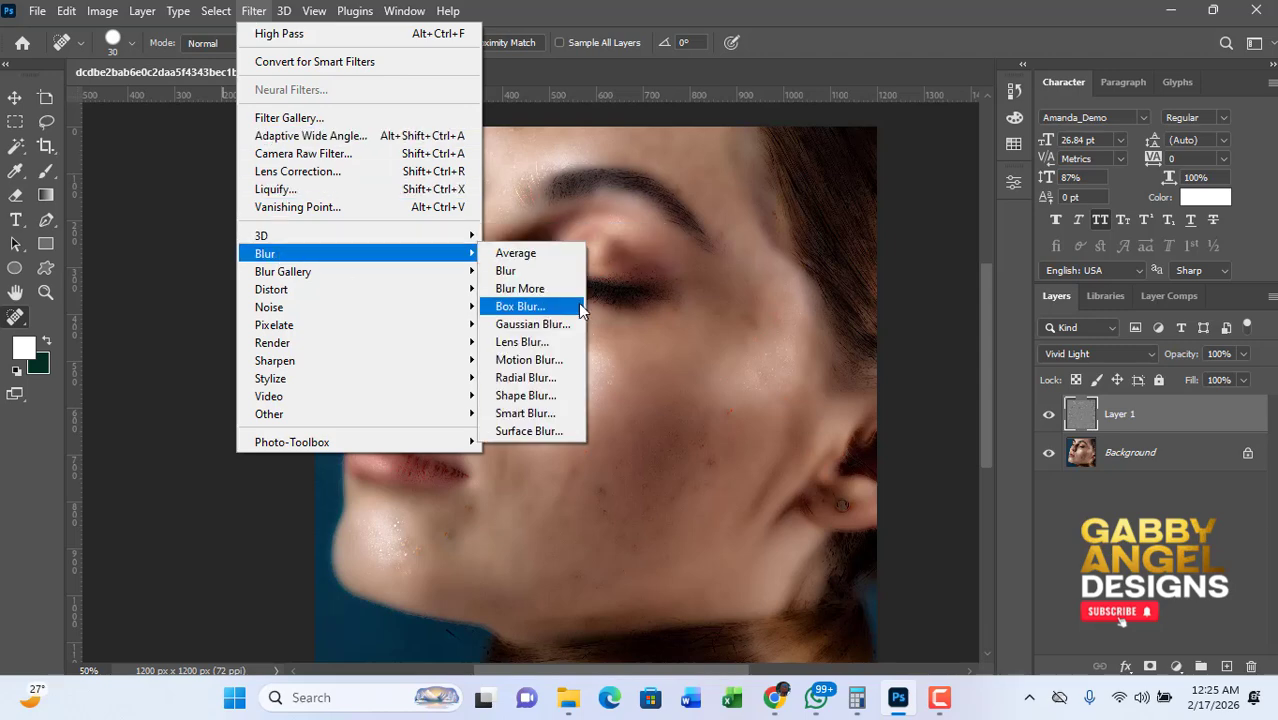
click(550, 321)
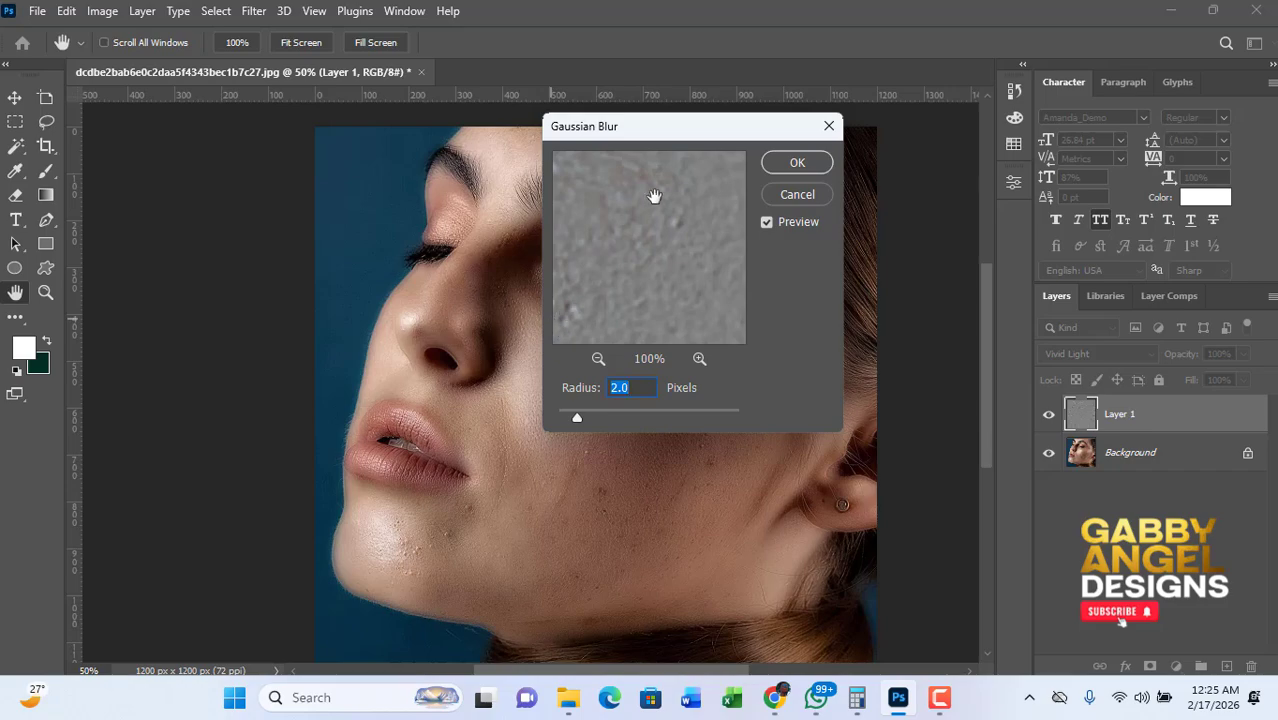
drag(676, 137, 812, 133)
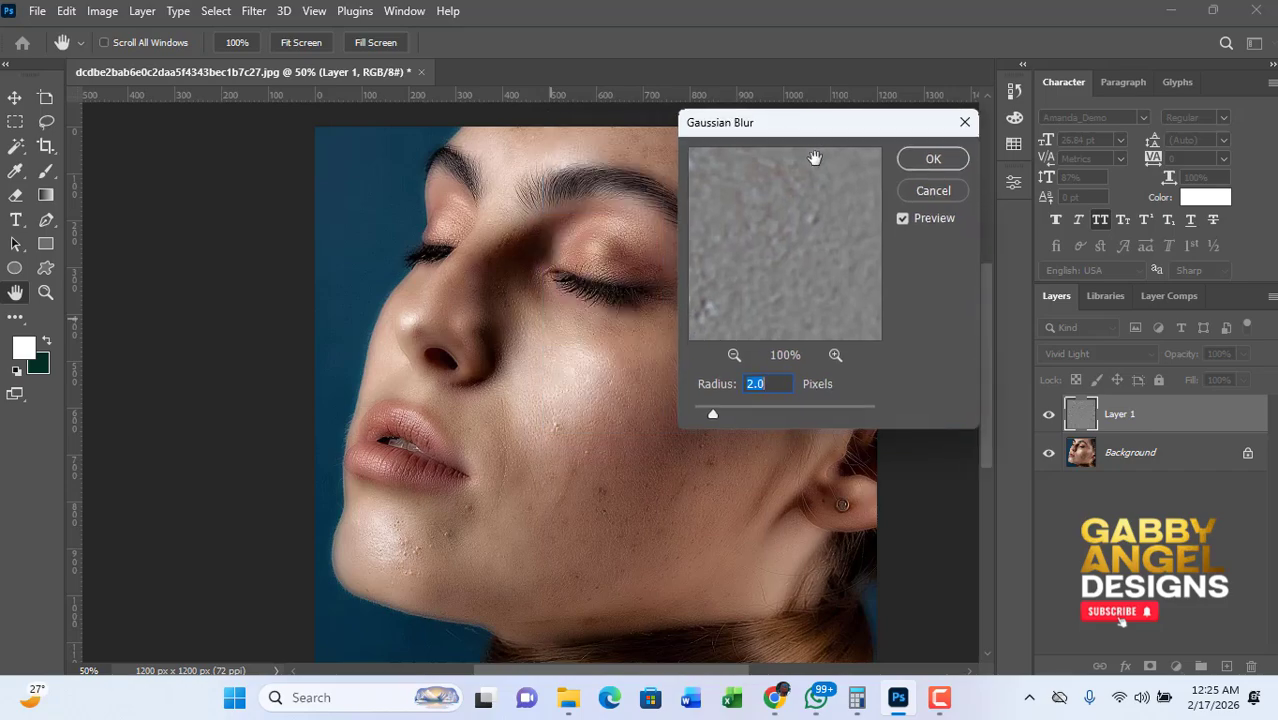
click(781, 385)
key(ctrl+a)
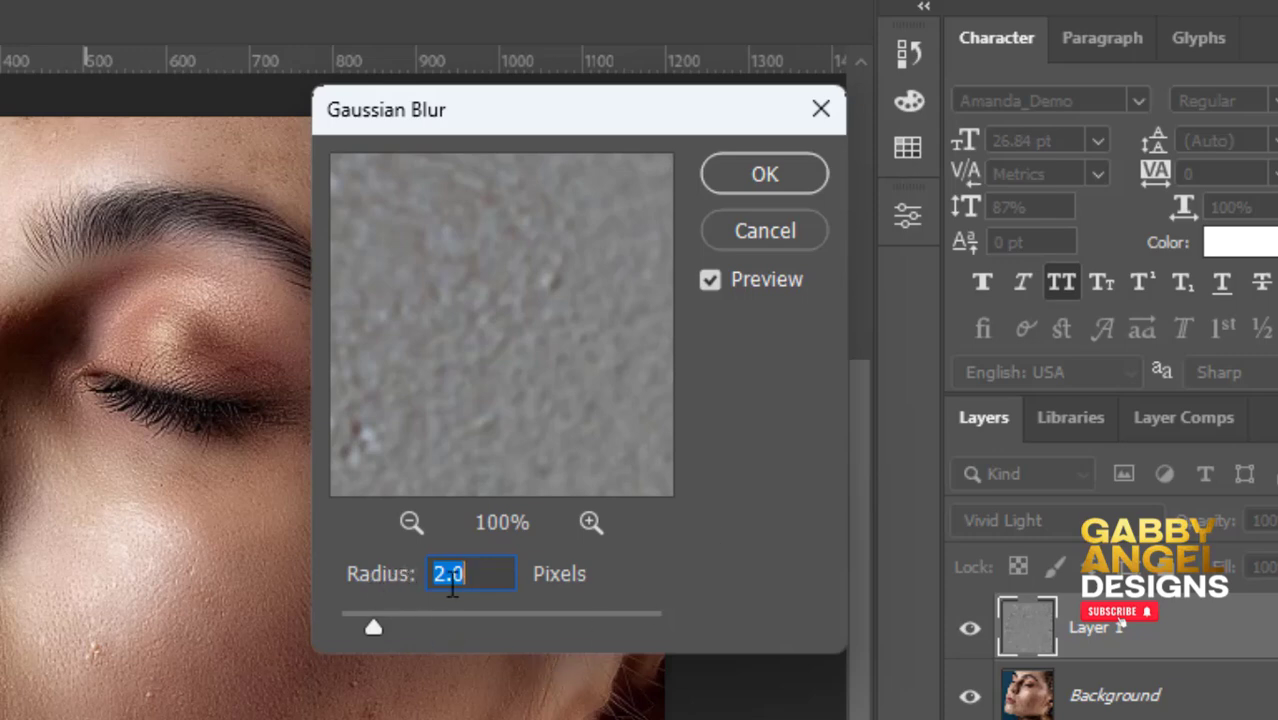
click(490, 580)
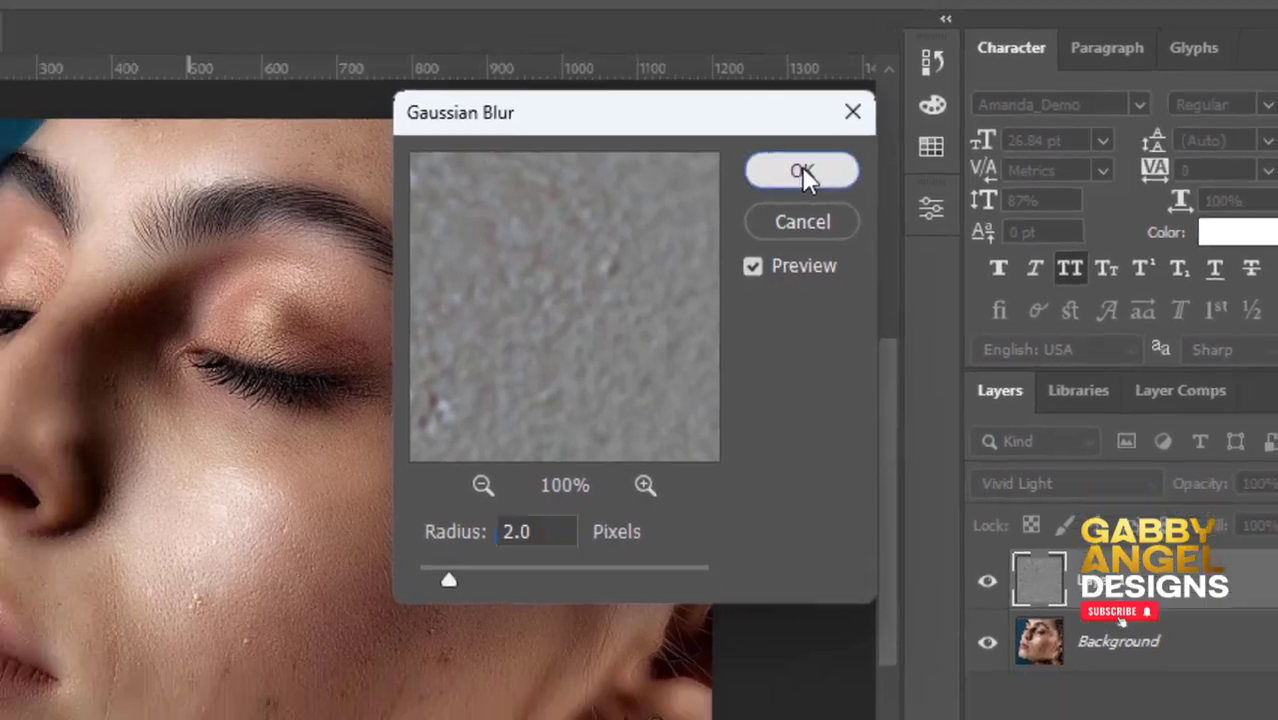
click(765, 172)
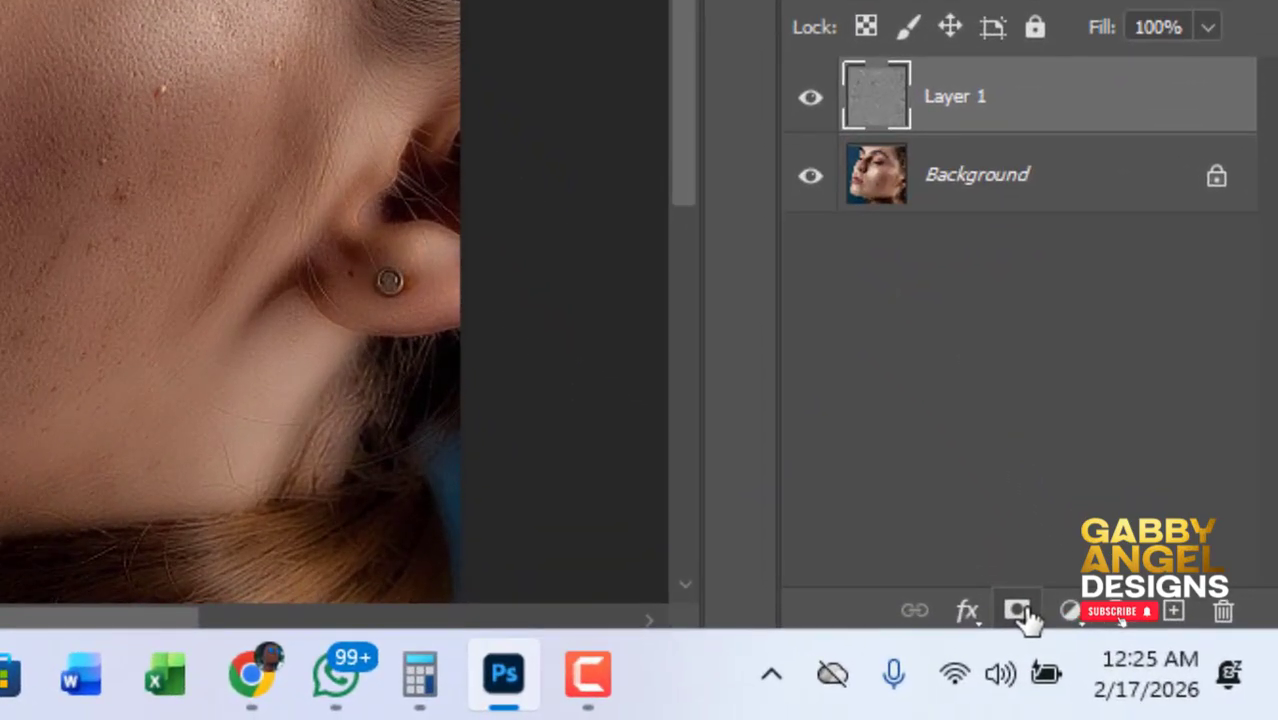
alt+click(1020, 612)
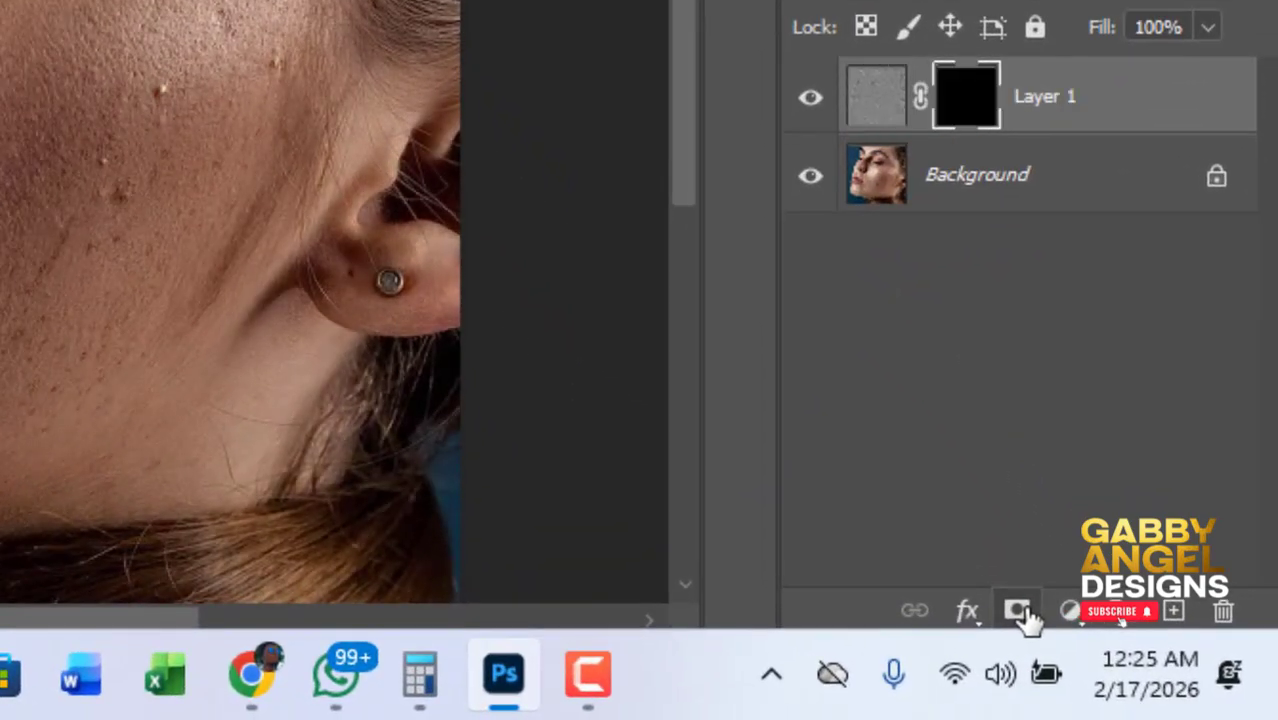
key(ctrl+z)
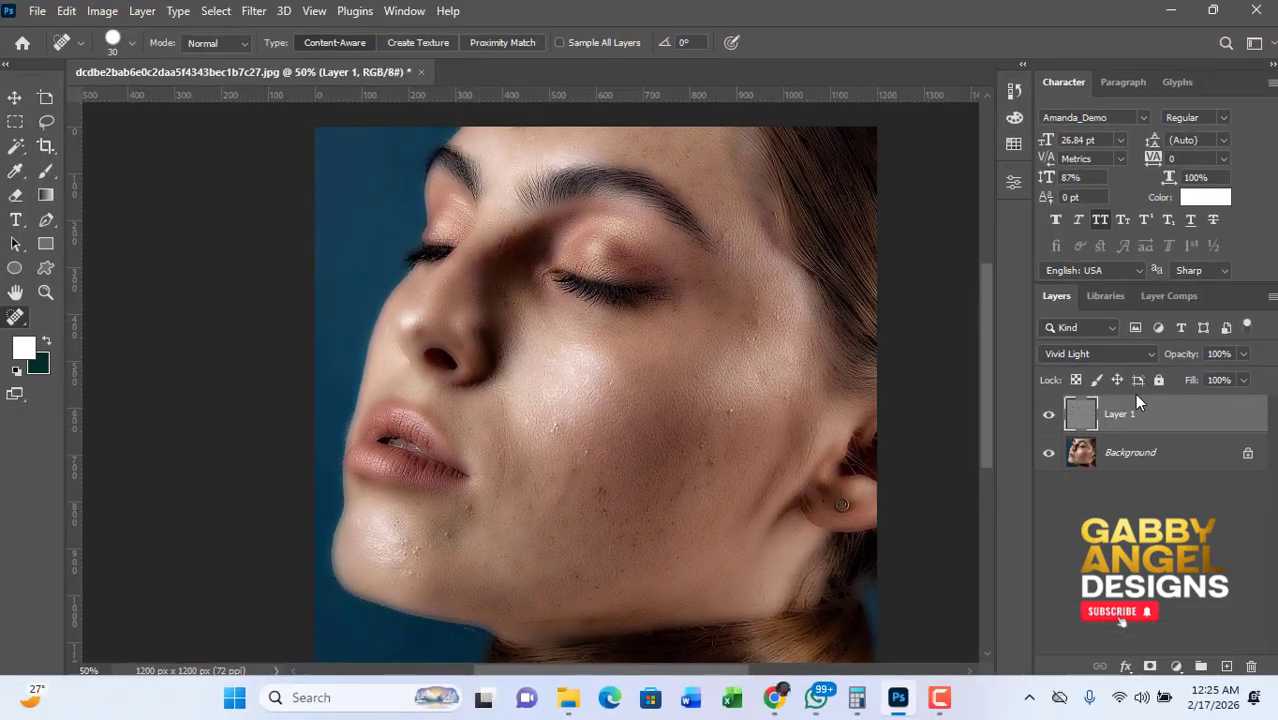
click(1149, 667)
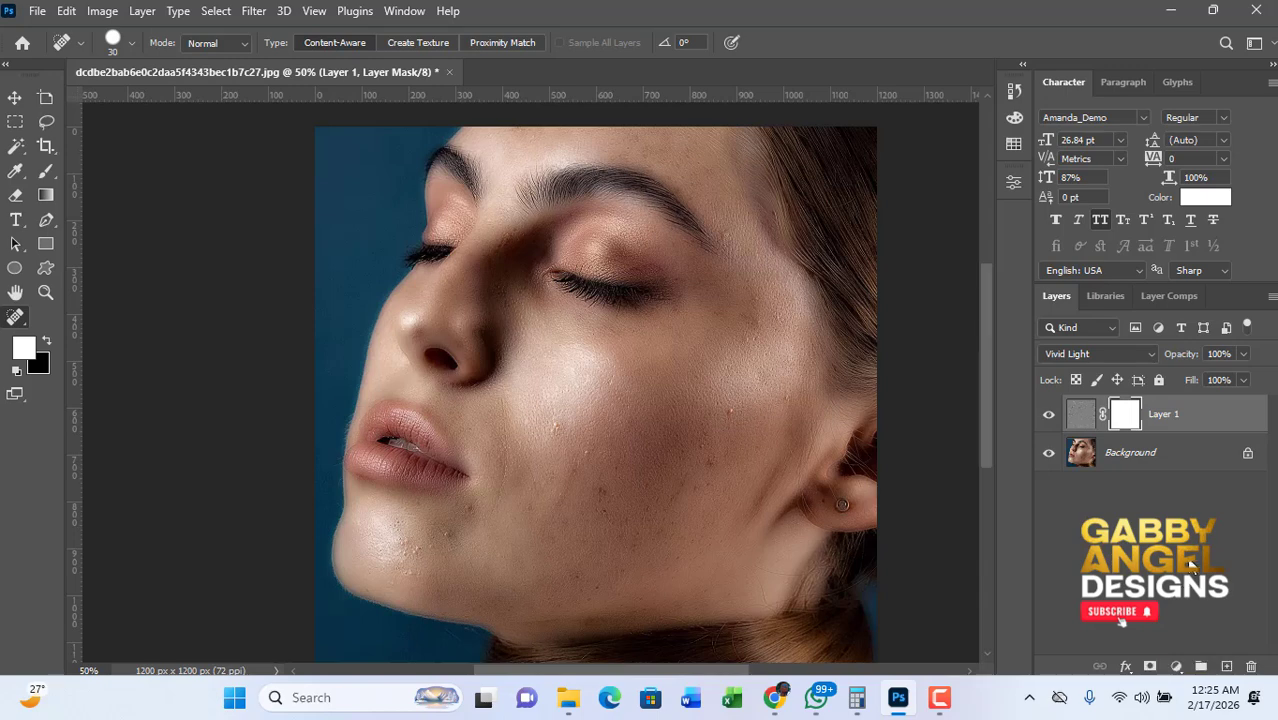
key(ctrl+z)
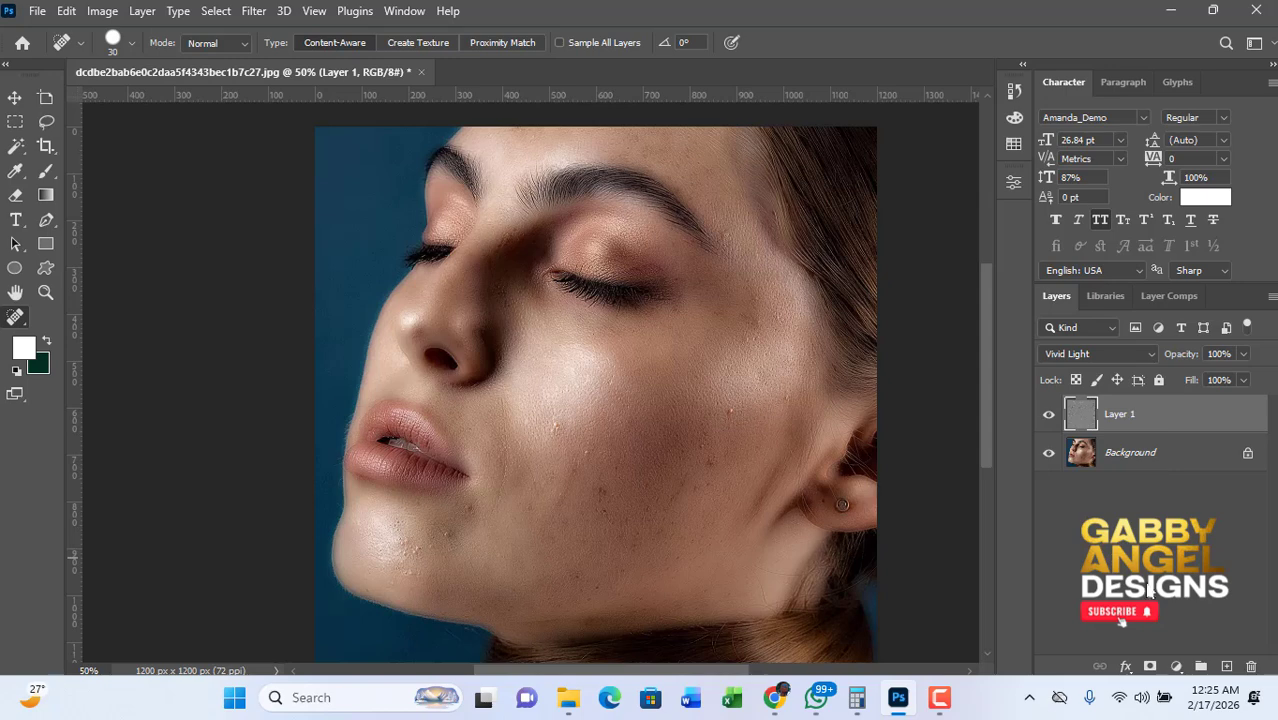
click(1151, 667)
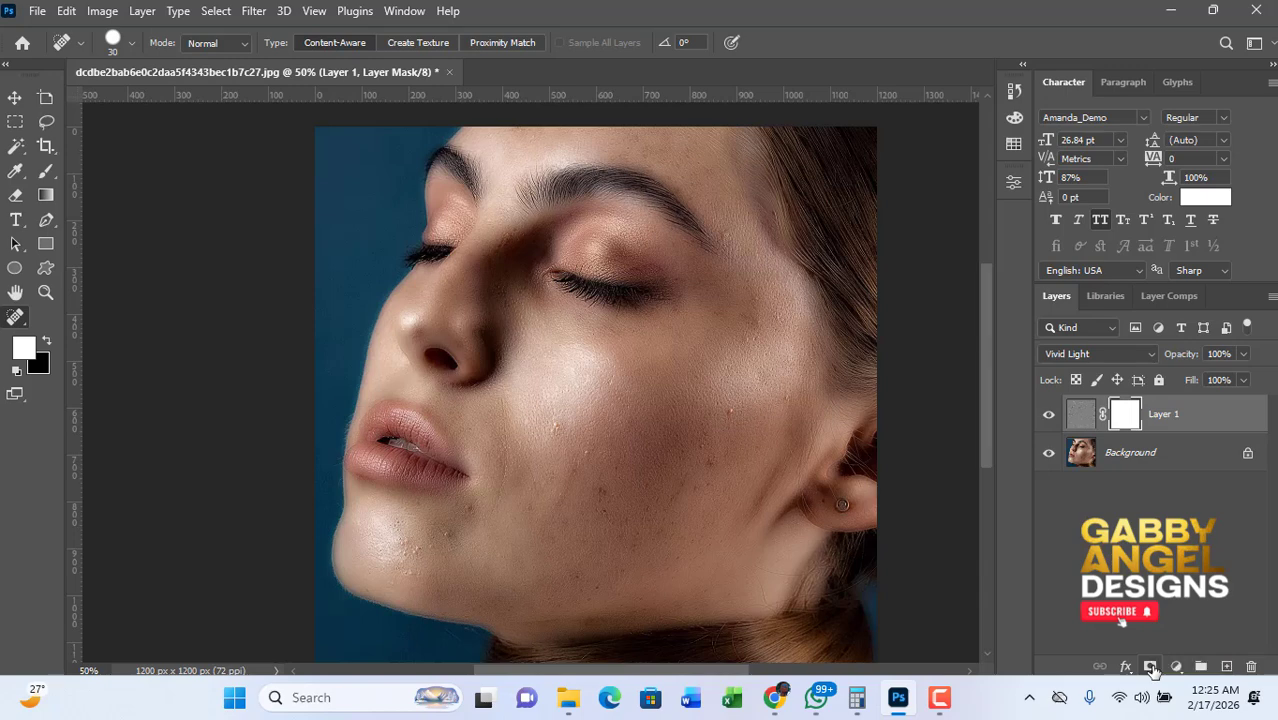
key(ctrl+z)
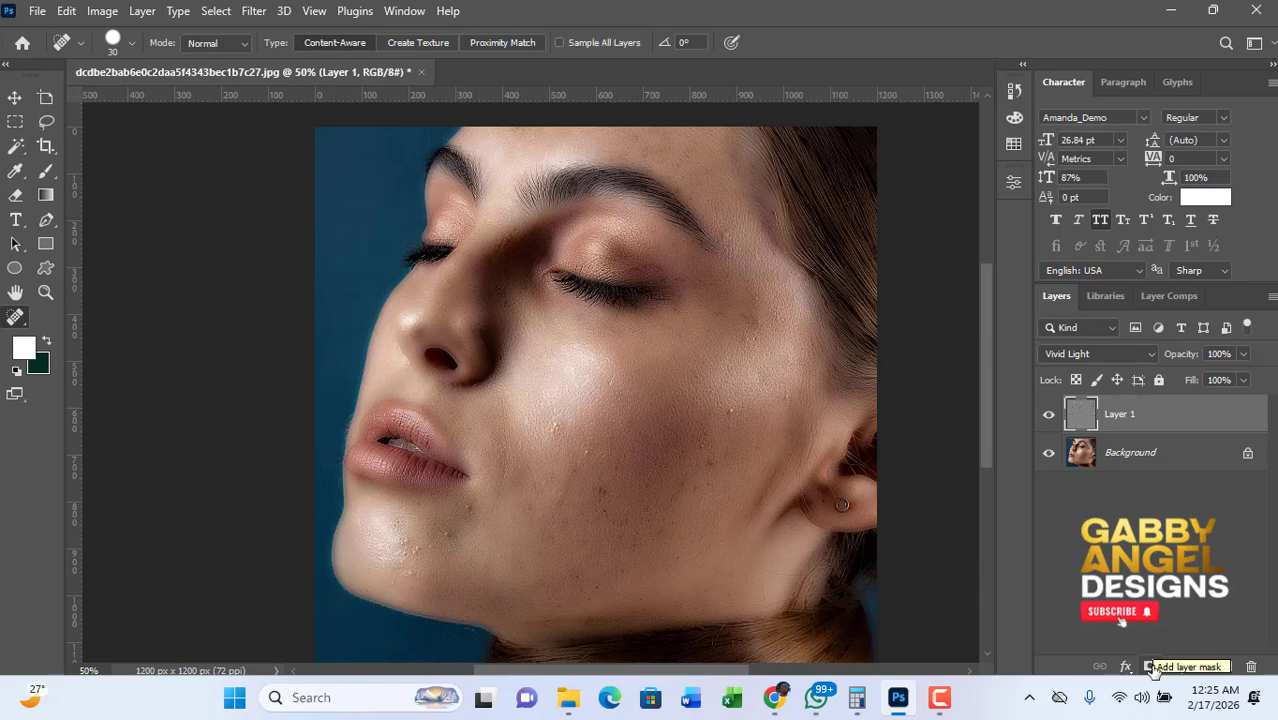
alt+click(1151, 667)
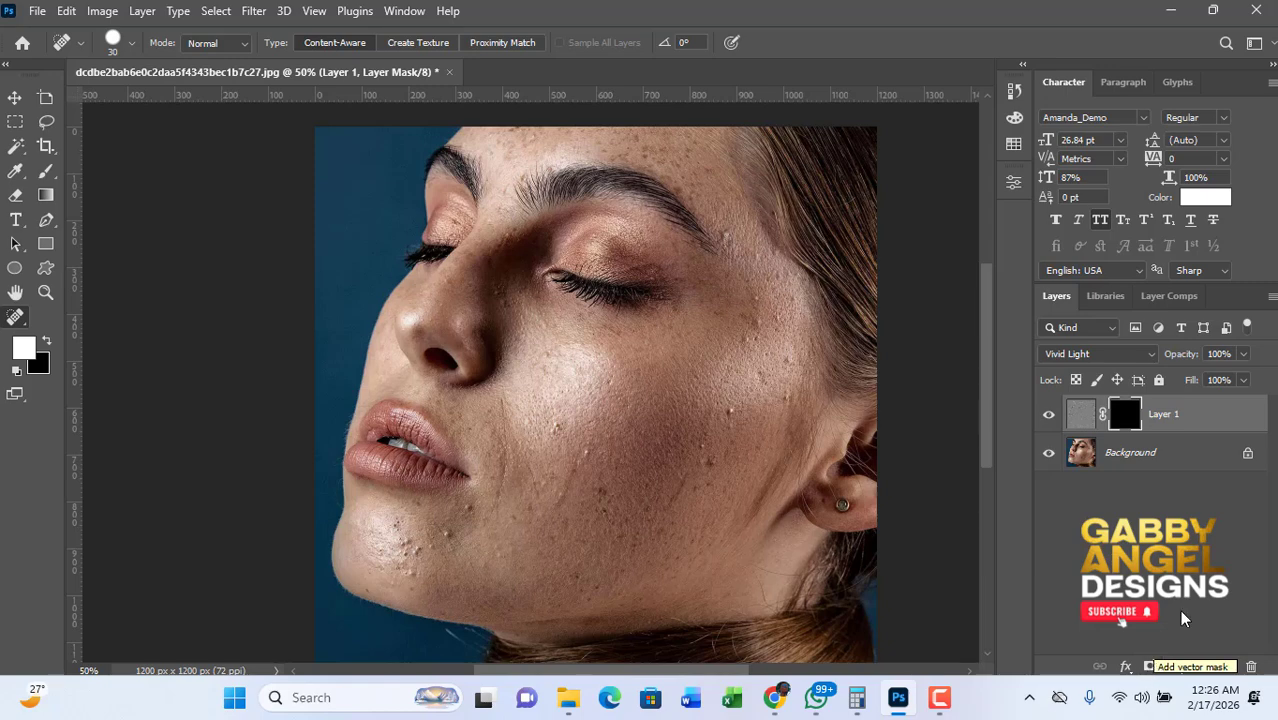
key(ctrl+z)
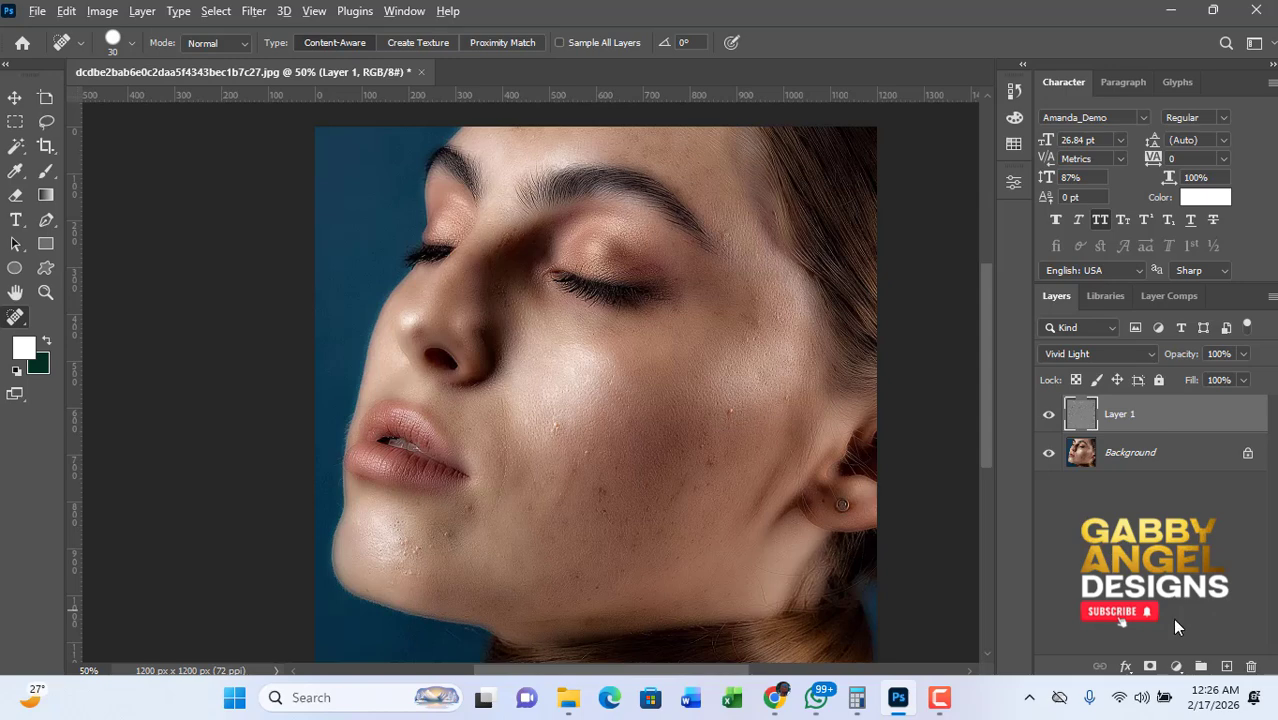
alt+click(1150, 666)
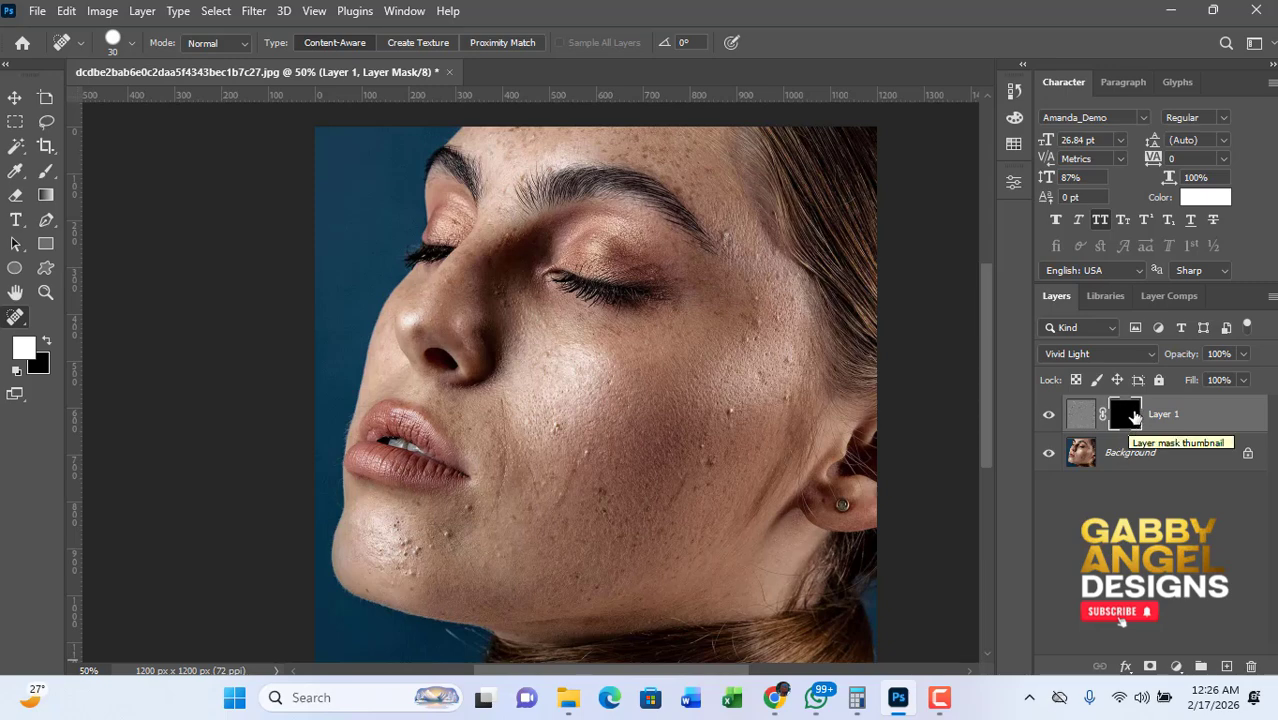
key(ctrl+z)
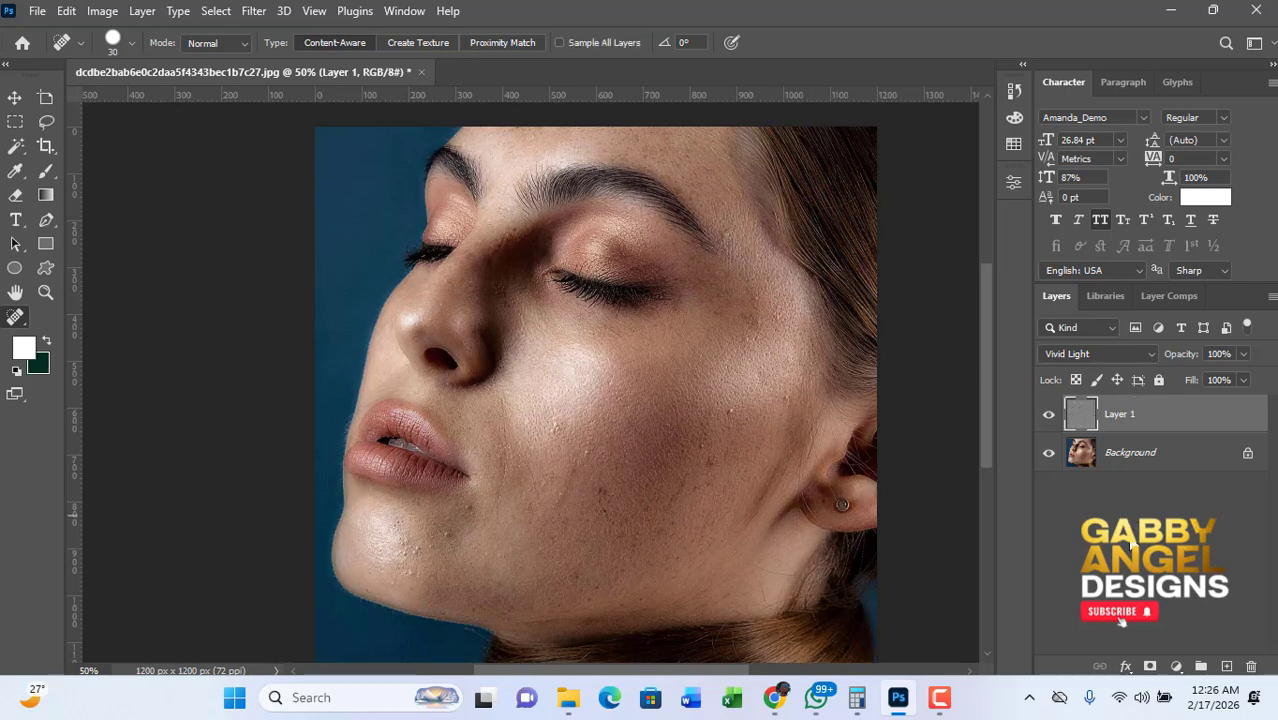
- Add a layer mask to Layer 1 and invert the mask to black
click(1150, 667)
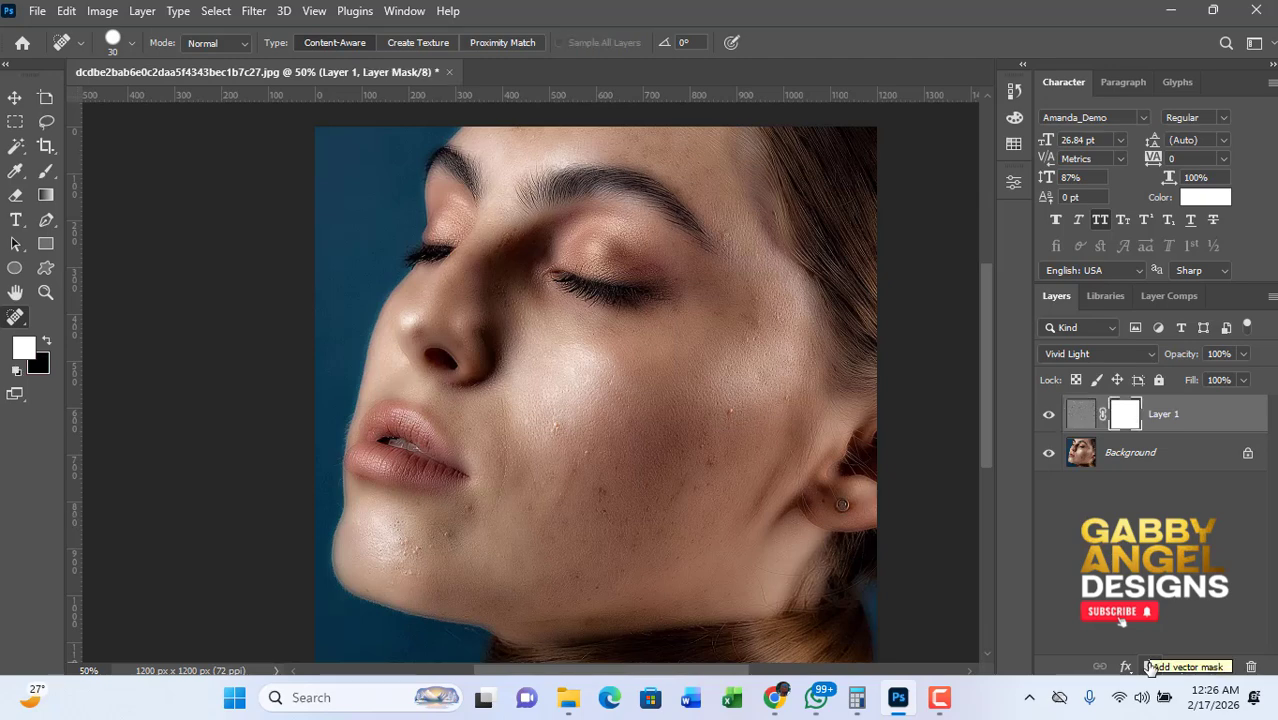
click(104, 12)
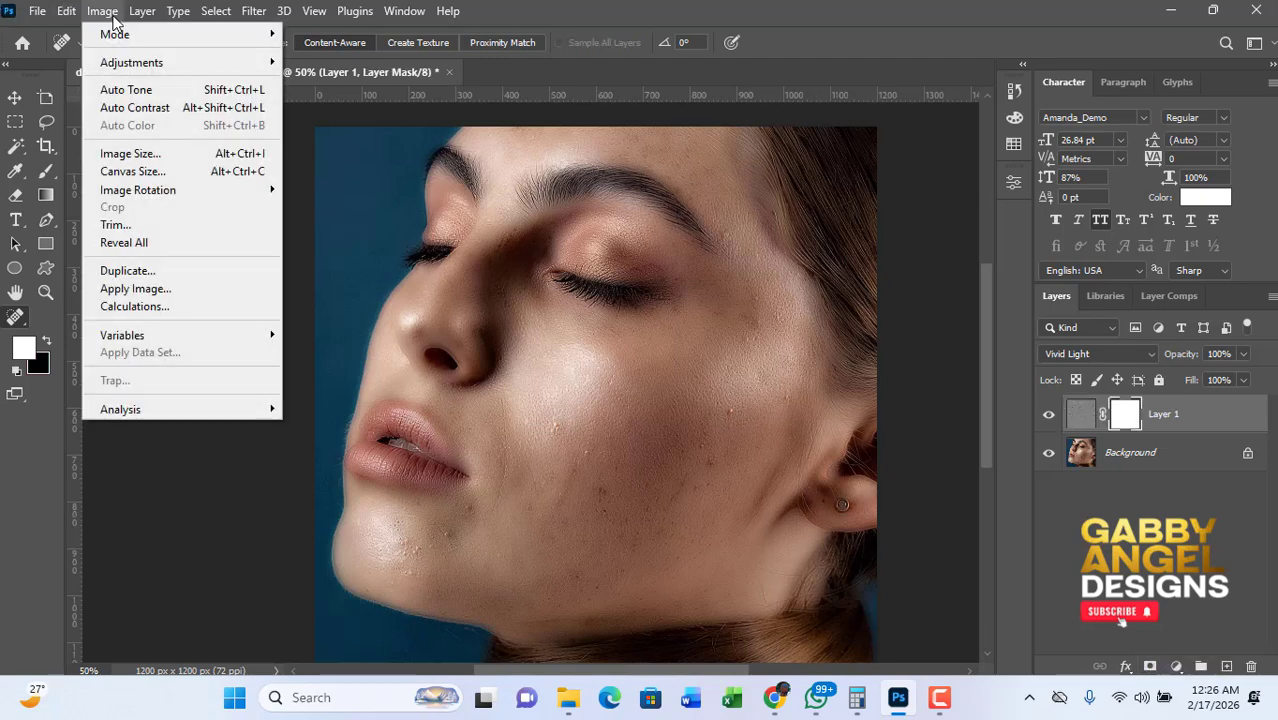
mouse_move(133, 72)
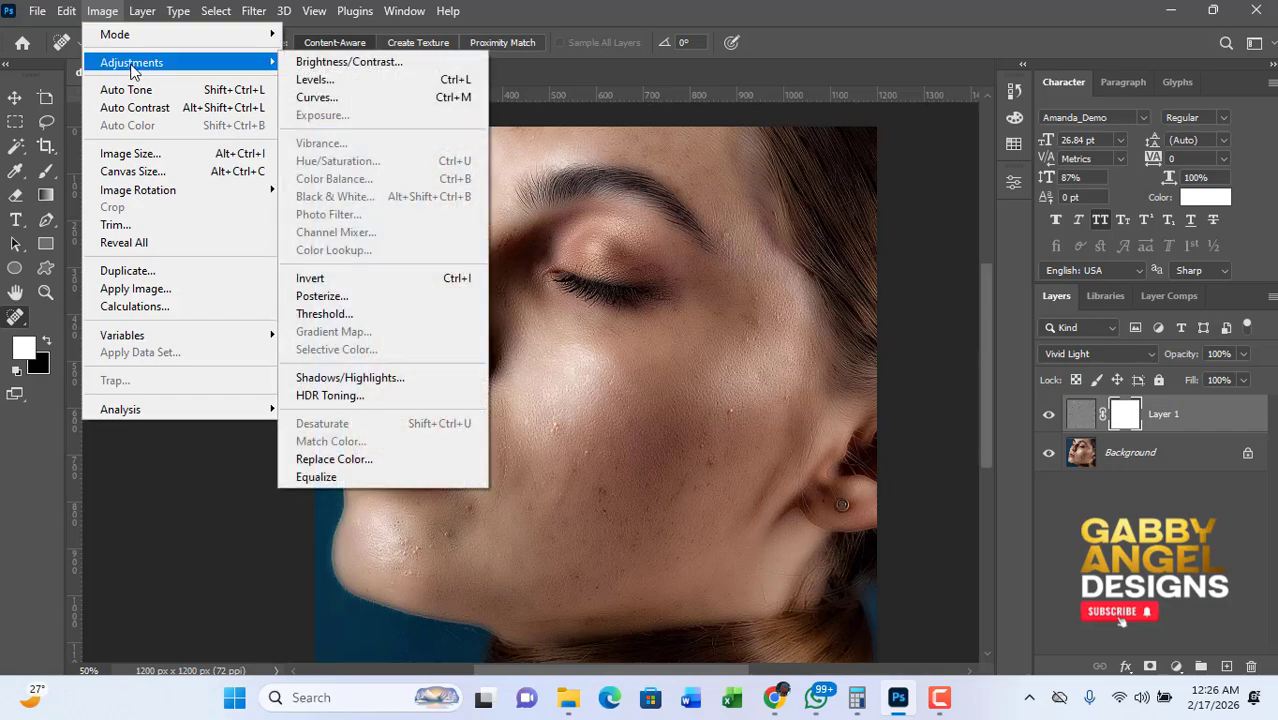
click(335, 280)
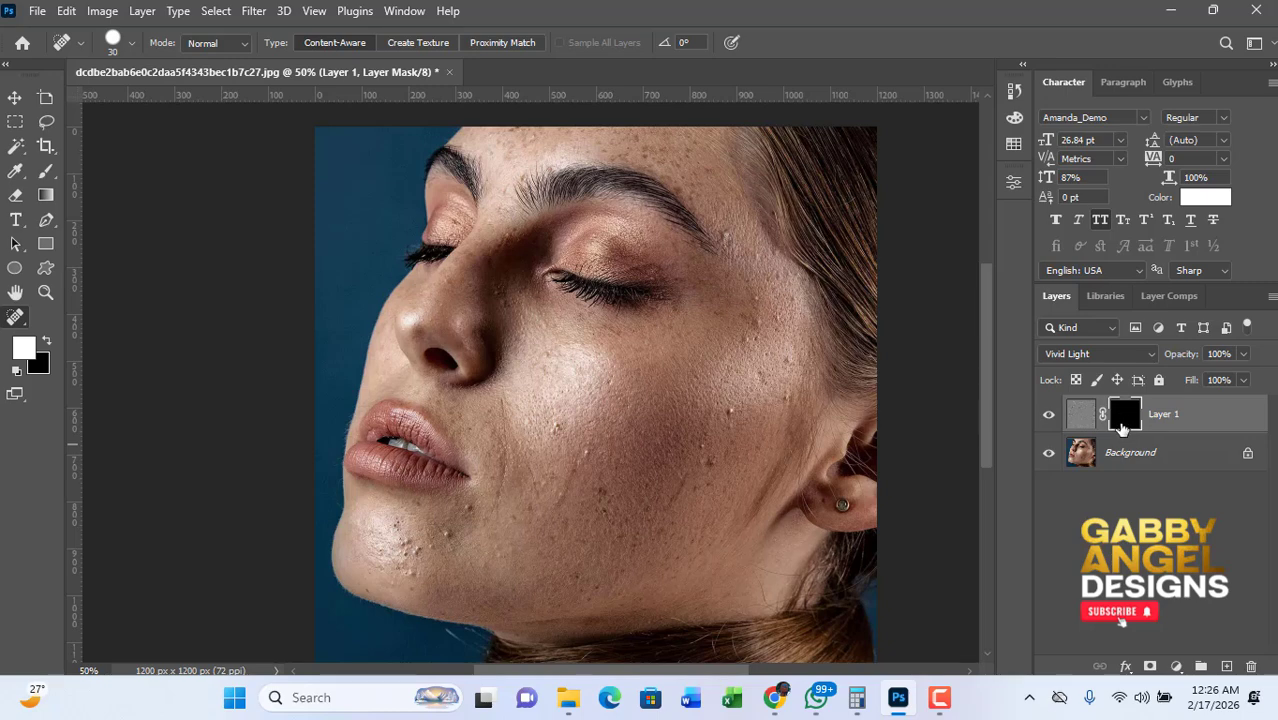
- Replace Layer 1's mask with a freshly added black layer mask that hides the smoothing effect
key(ctrl+i)
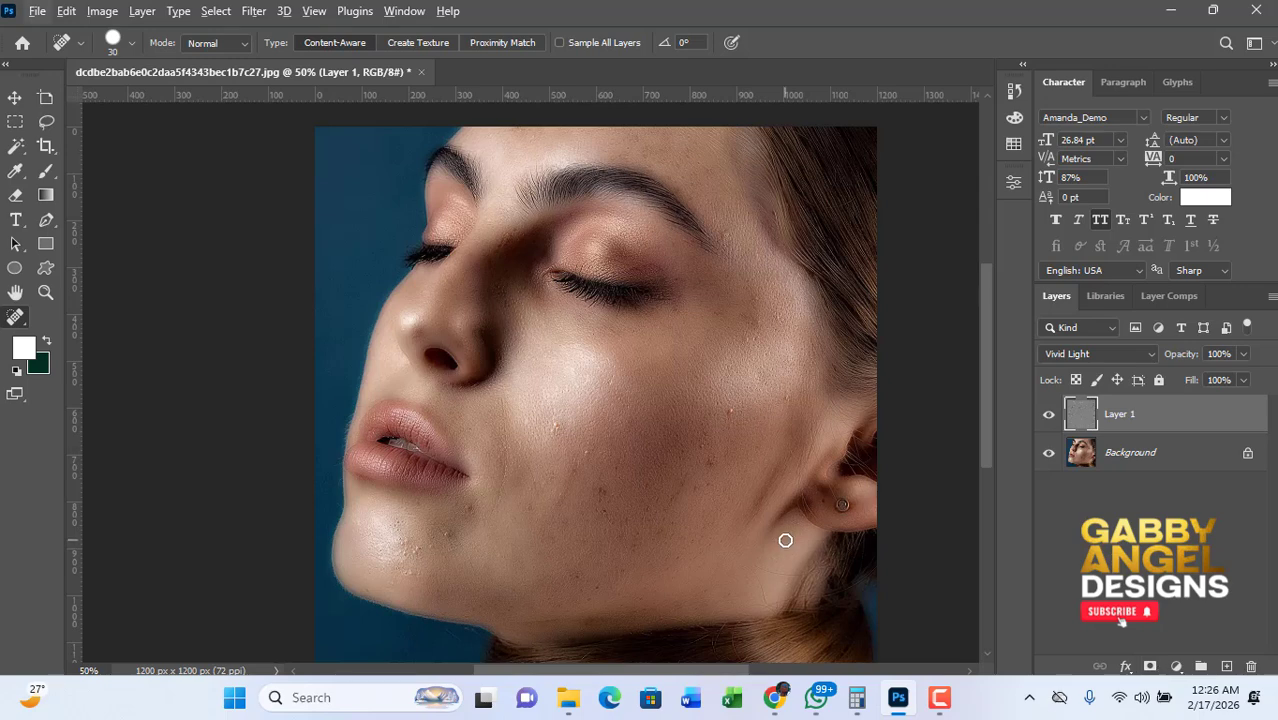
alt+click(1149, 667)
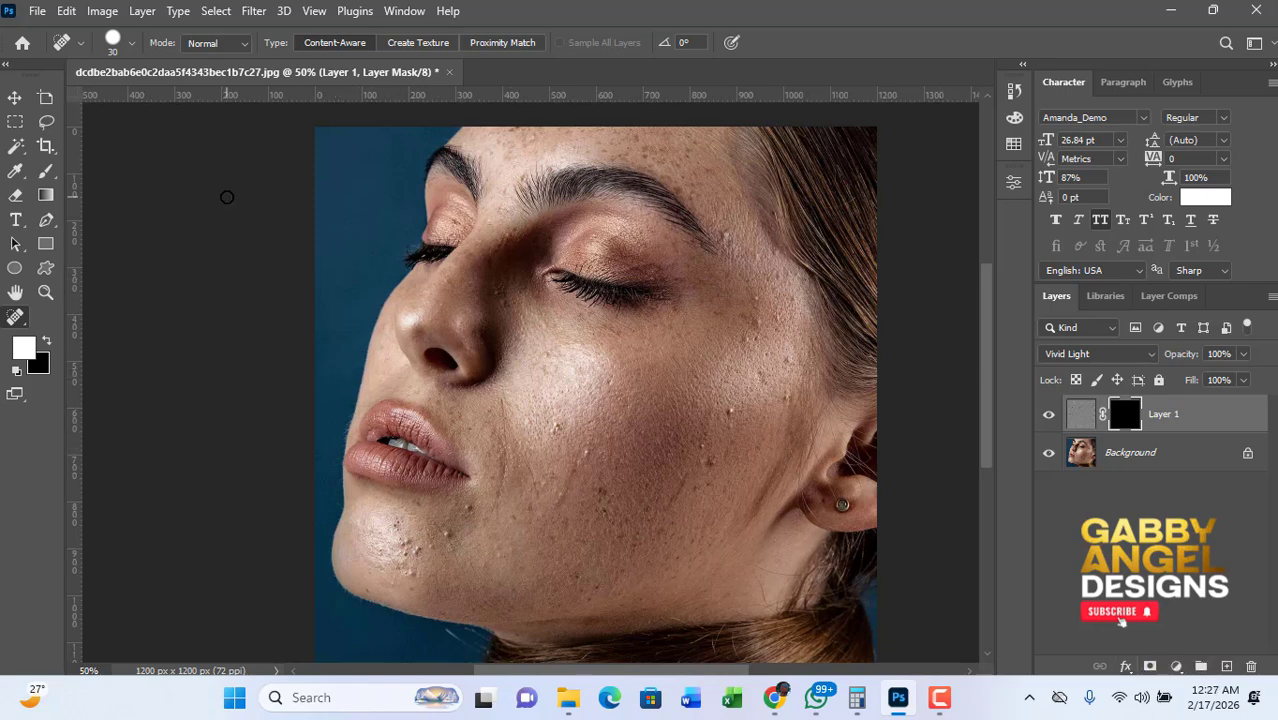
- Enlarge the soft Brush to 80 px and paint white on Layer 1's mask over the outer cheek
key(b)
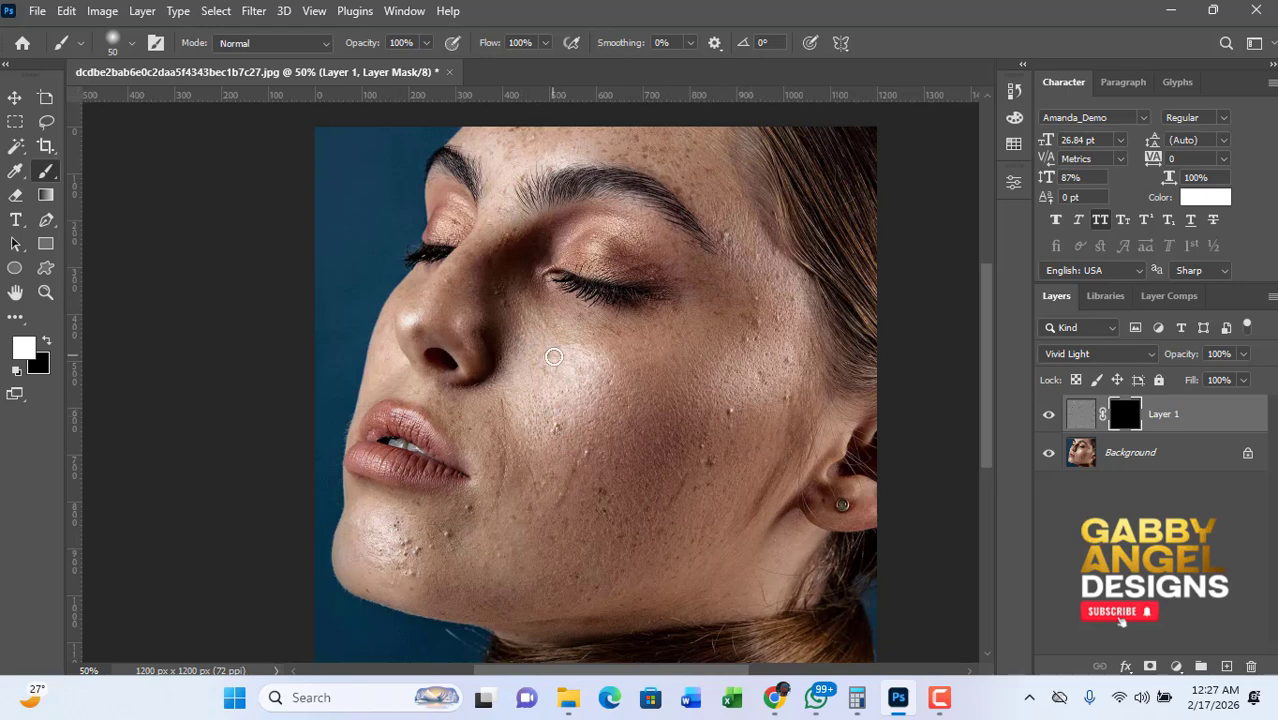
key(bracketright)
key(bracketright)
drag(739, 381, 746, 362)
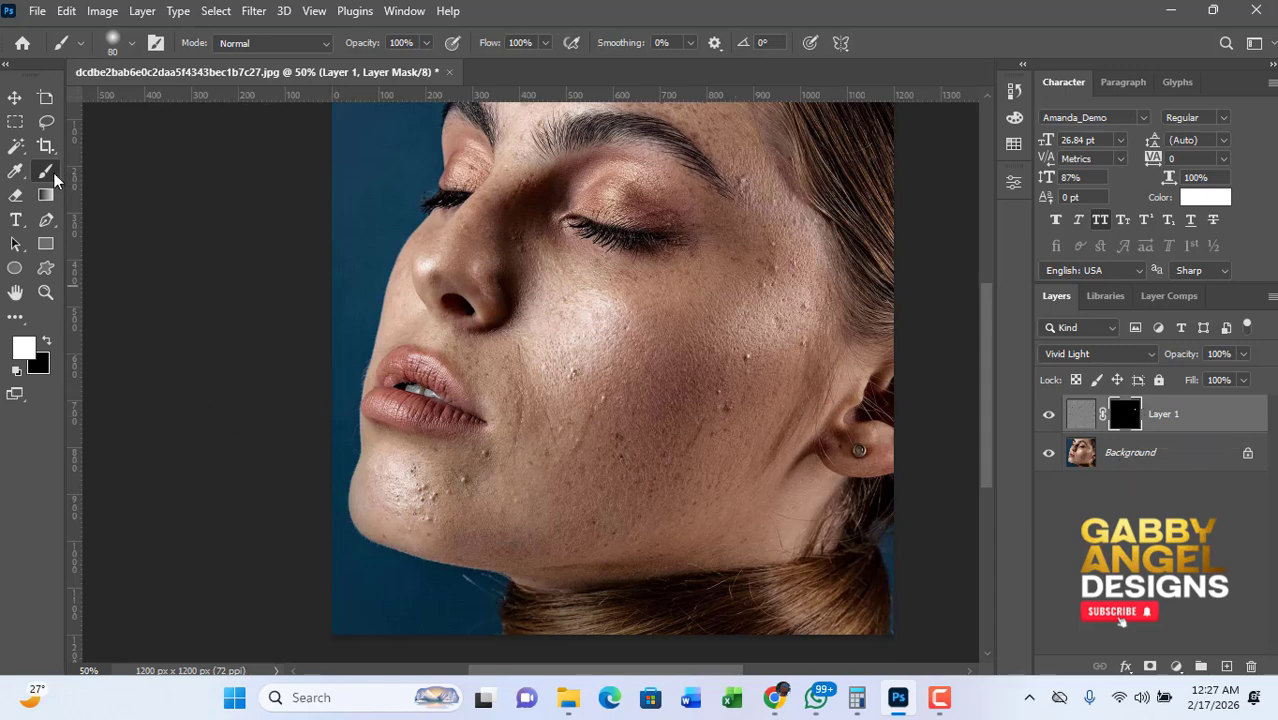
- Try a grey foreground colour and restore the default white foreground and black background
click(24, 350)
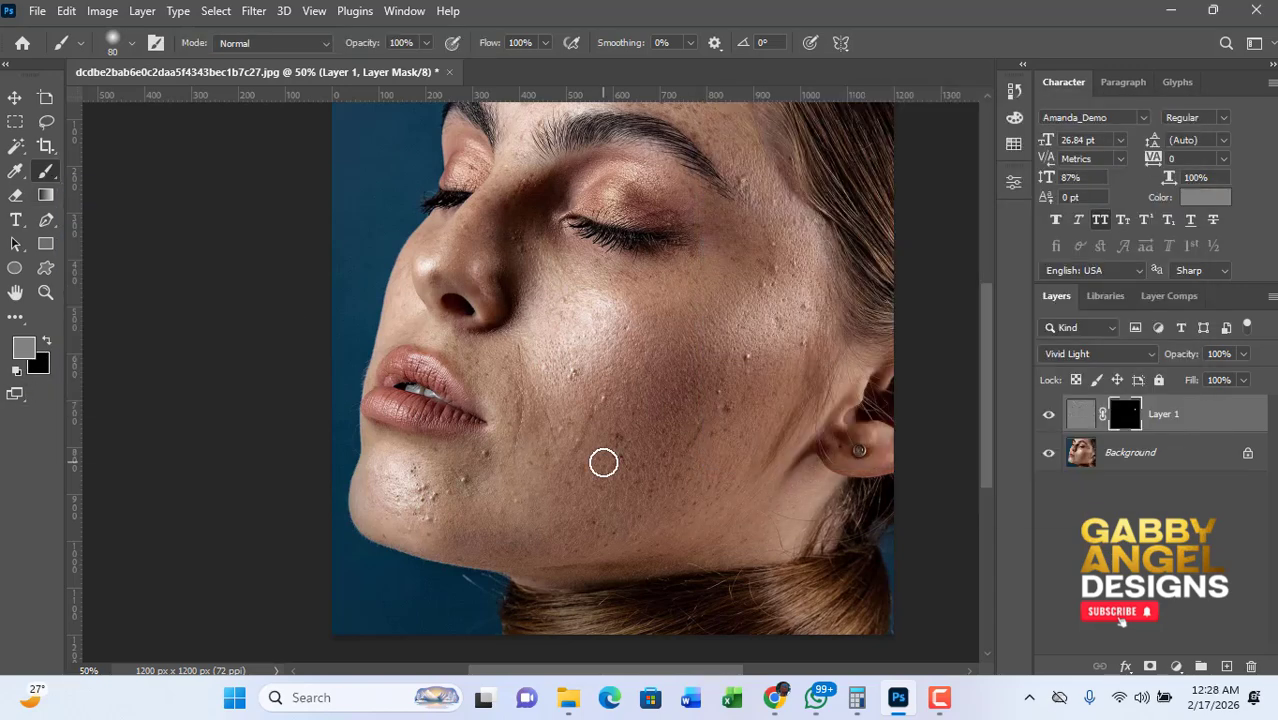
key(d)
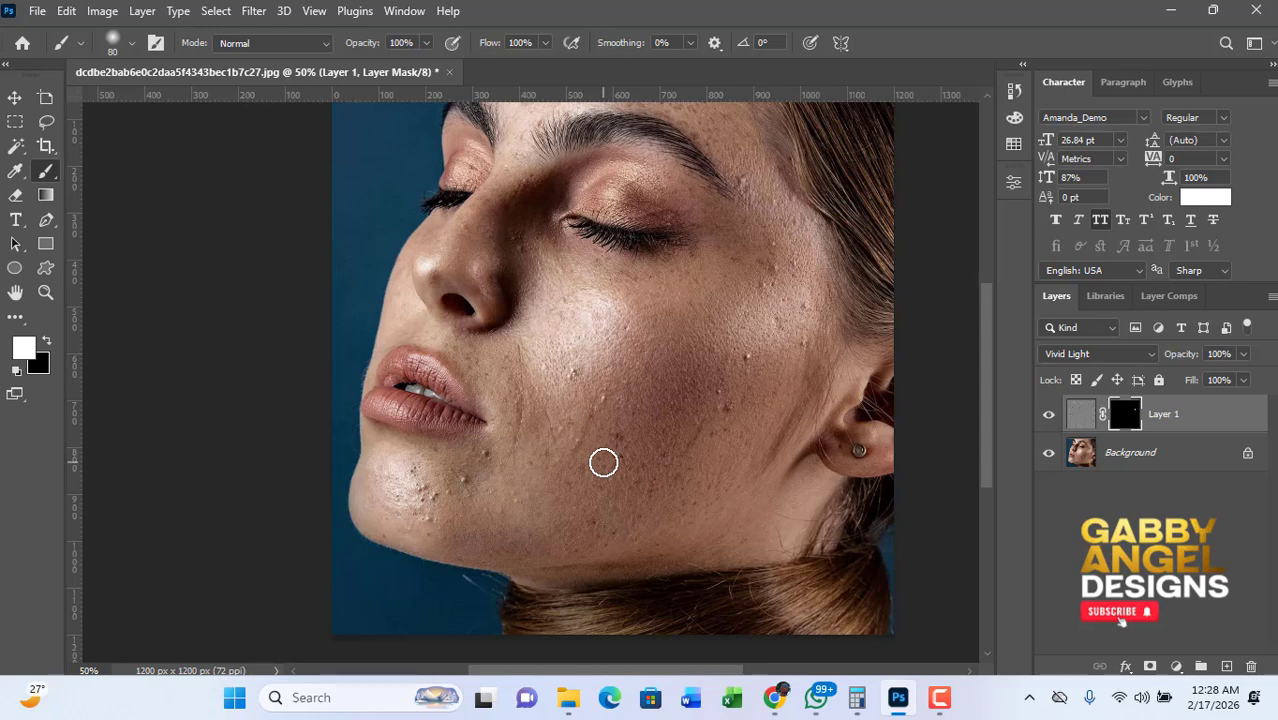
click(46, 341)
click(47, 343)
- Paint white on Layer 1's mask across the cheek, enlarging the brush to 125 px
mouse_move(731, 378)
mouse_down()
mouse_move(765, 348)
mouse_move(690, 462)
mouse_move(711, 429)
mouse_up()
key(bracketright)
key(bracketright)
key(bracketright)
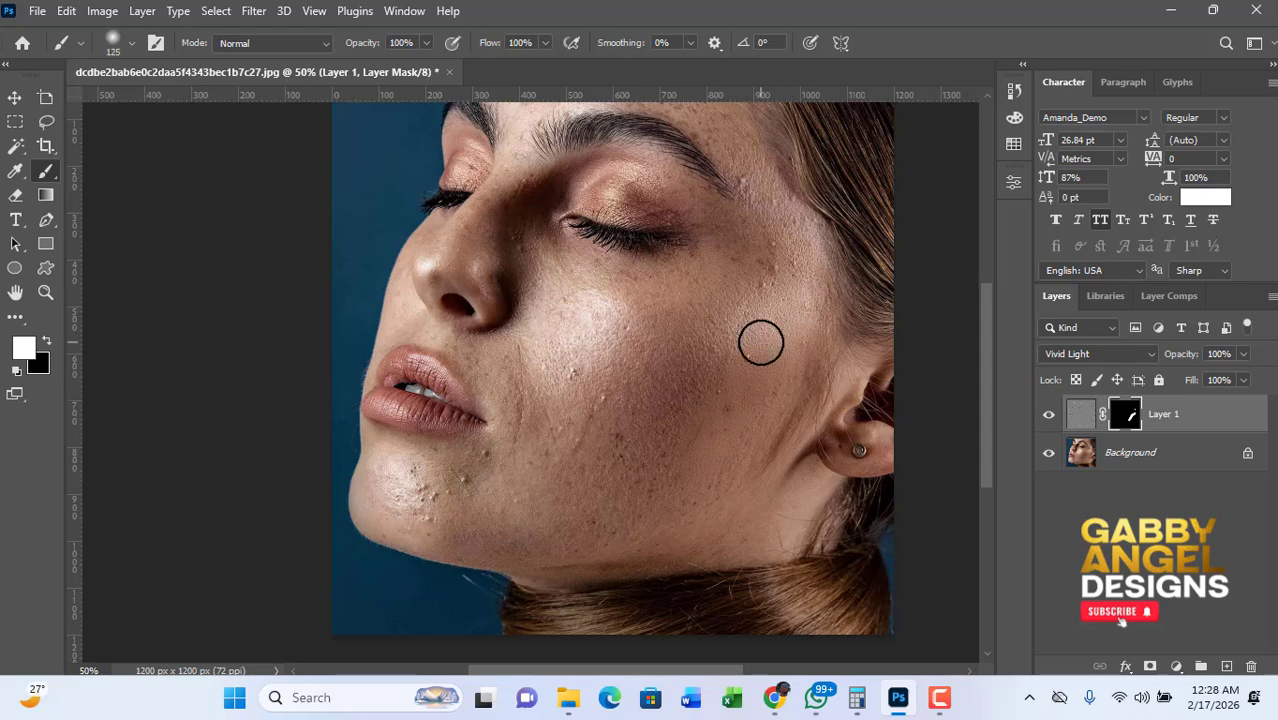
mouse_move(724, 351)
mouse_down()
mouse_move(696, 396)
mouse_move(726, 324)
mouse_move(678, 441)
mouse_move(645, 483)
mouse_move(774, 417)
mouse_move(787, 380)
mouse_move(729, 487)
mouse_up()
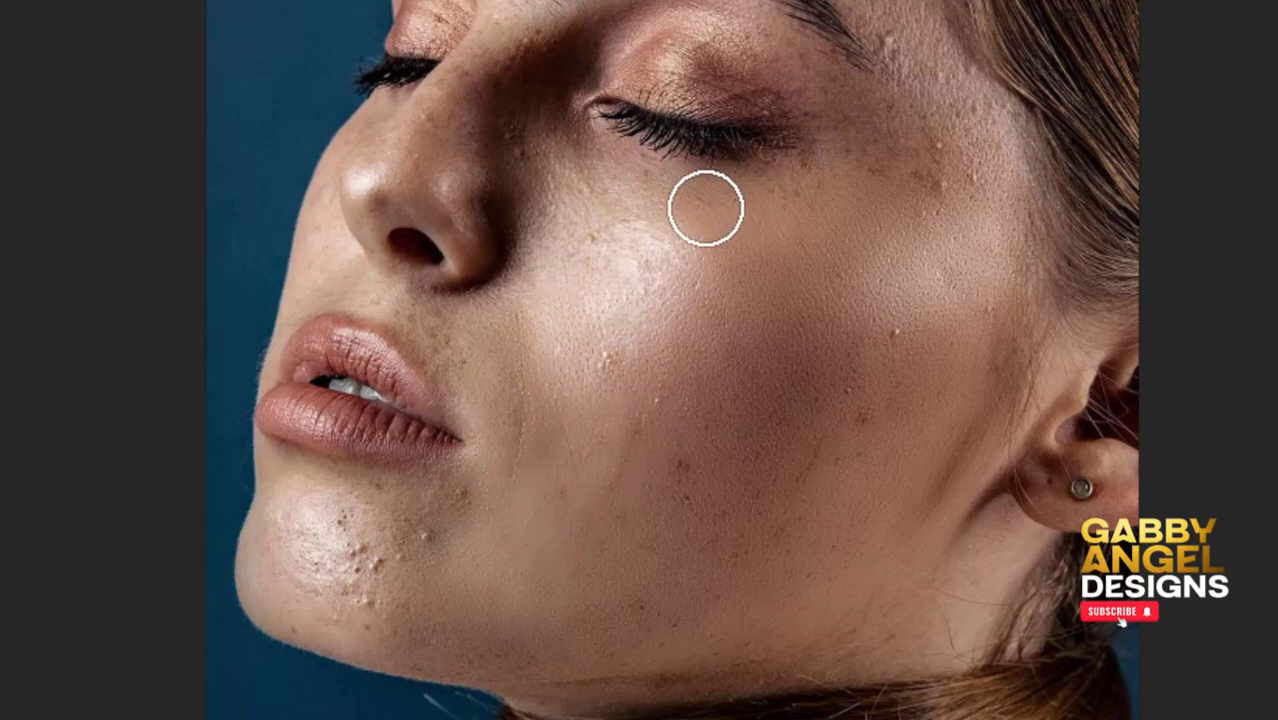
- Reduce the brush size and paint white on the mask over the chin and the skin around the mouth
key(bracketleft)
key(bracketleft)
key(bracketleft)
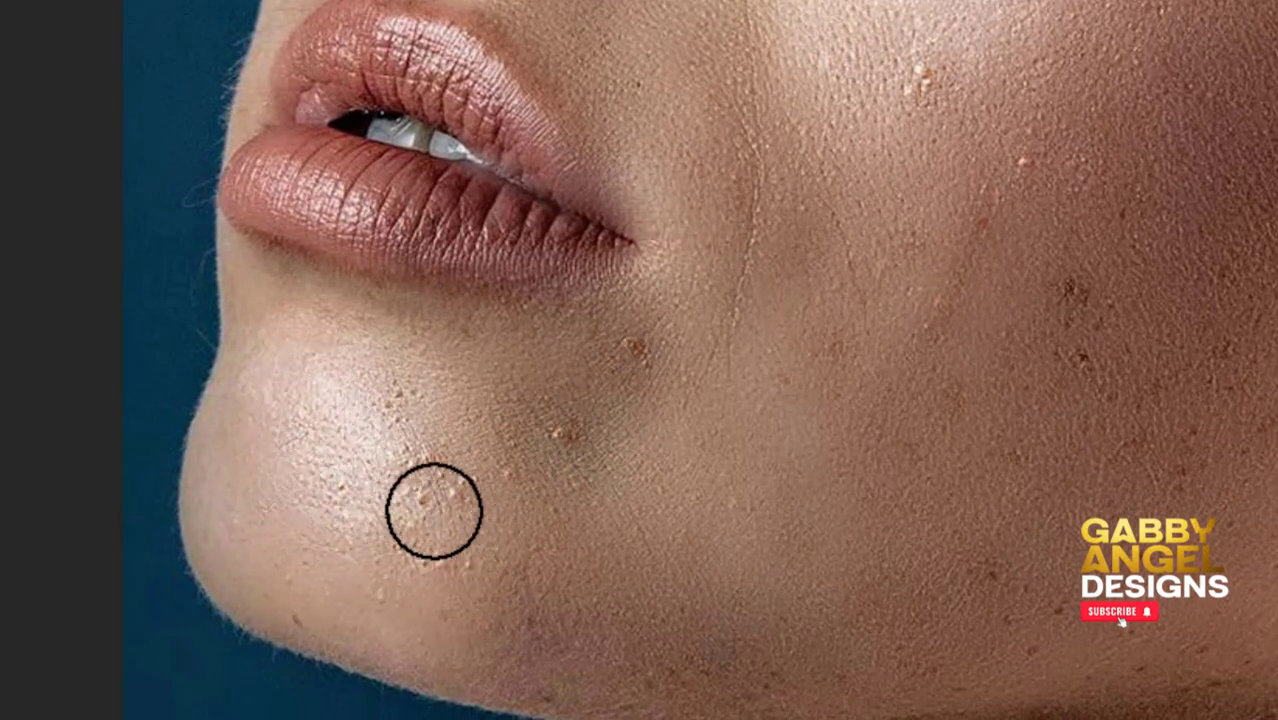
drag(822, 673, 645, 622)
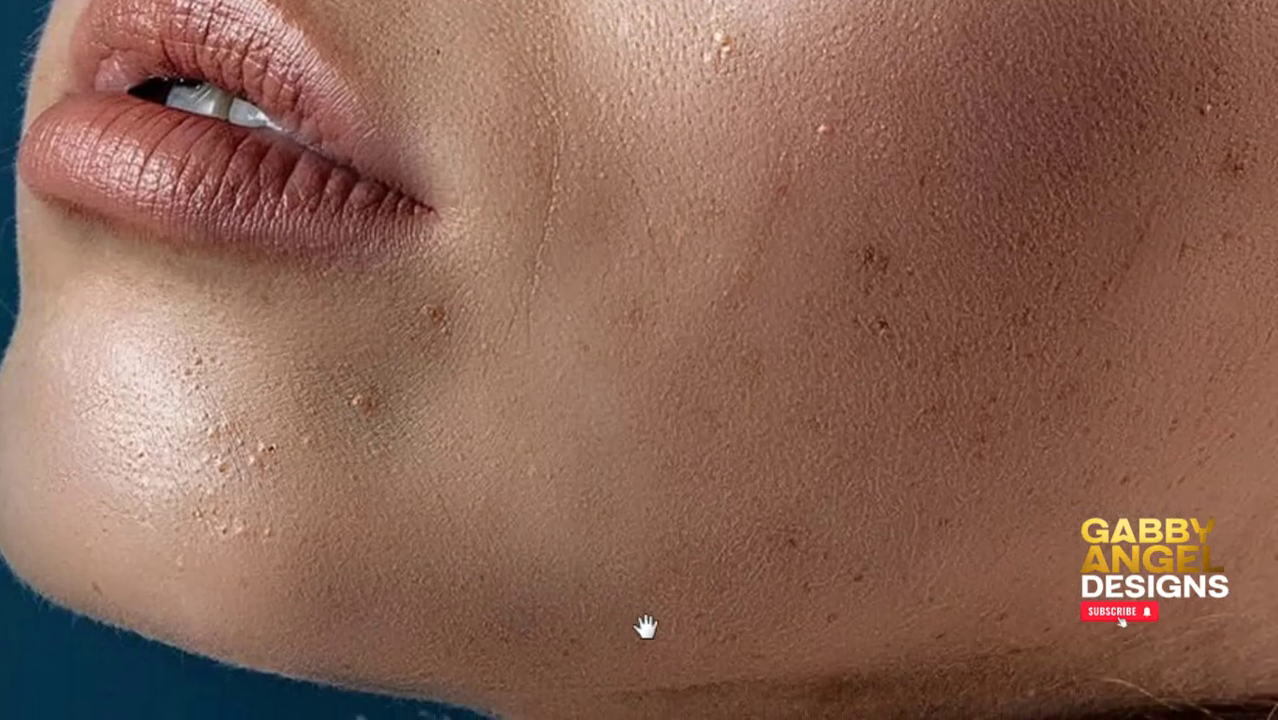
drag(825, 668, 736, 622)
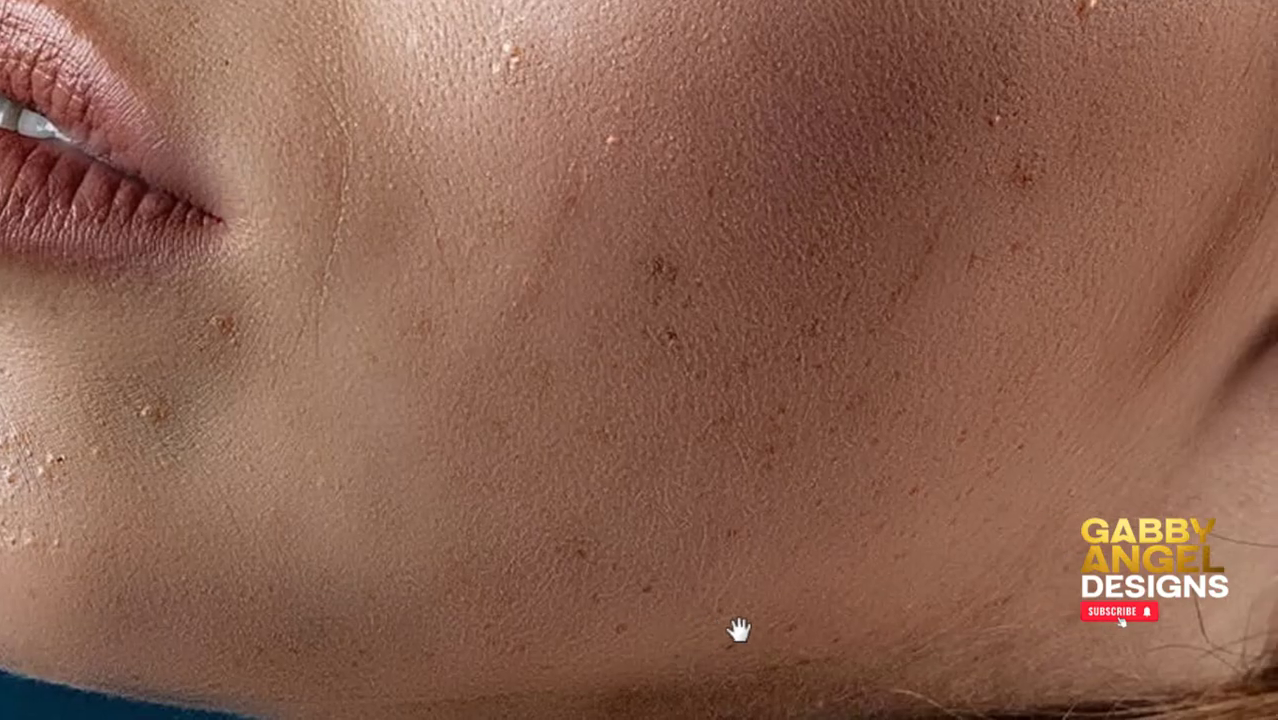
drag(1061, 513, 770, 565)
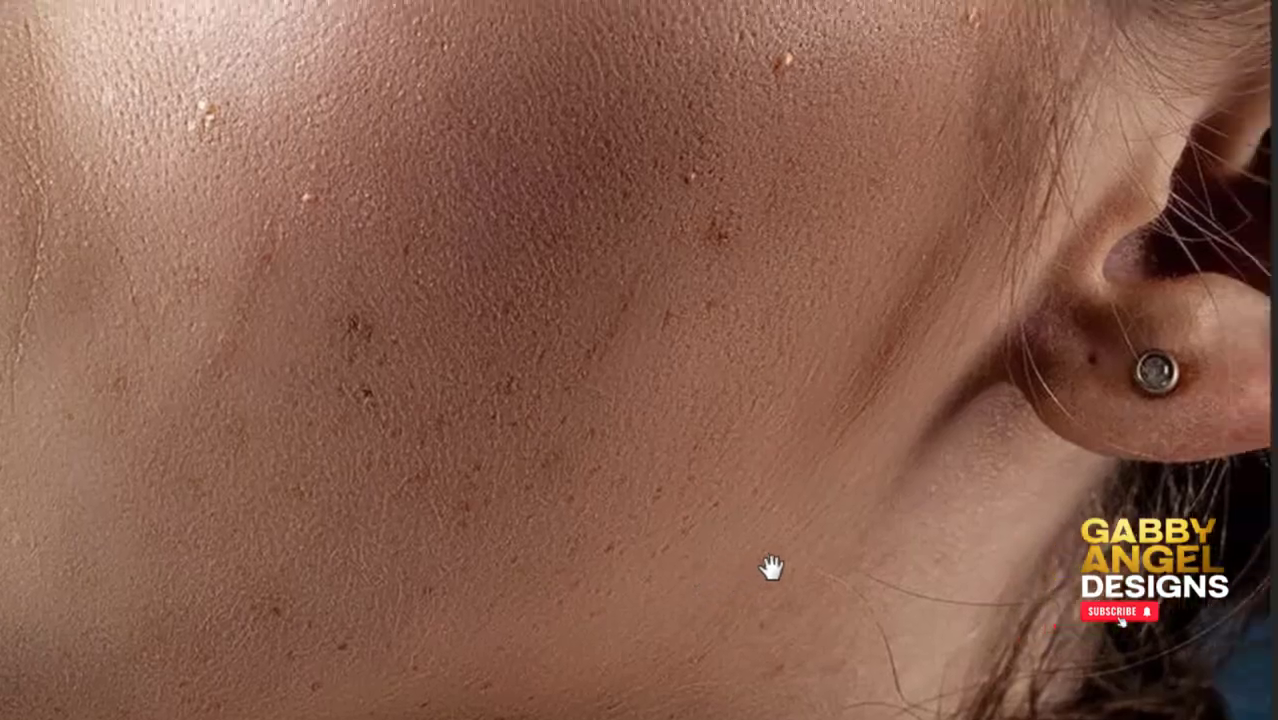
drag(953, 399, 585, 712)
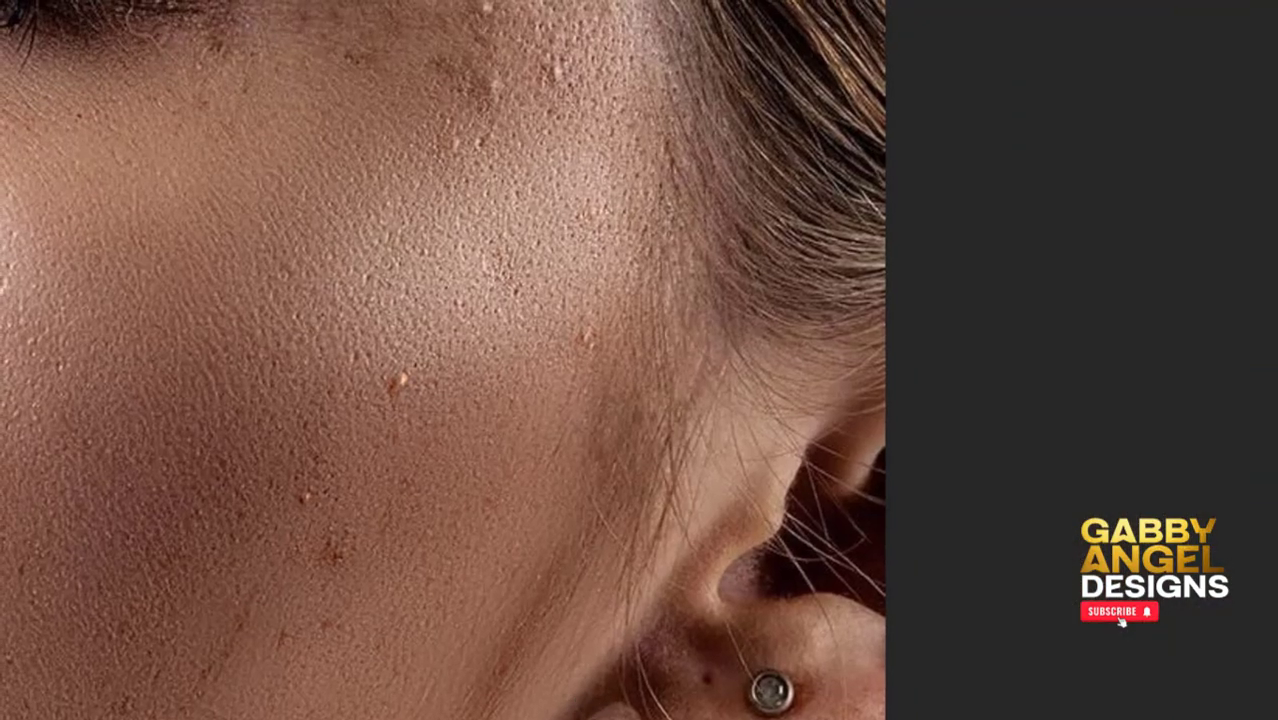
drag(617, 322, 713, 562)
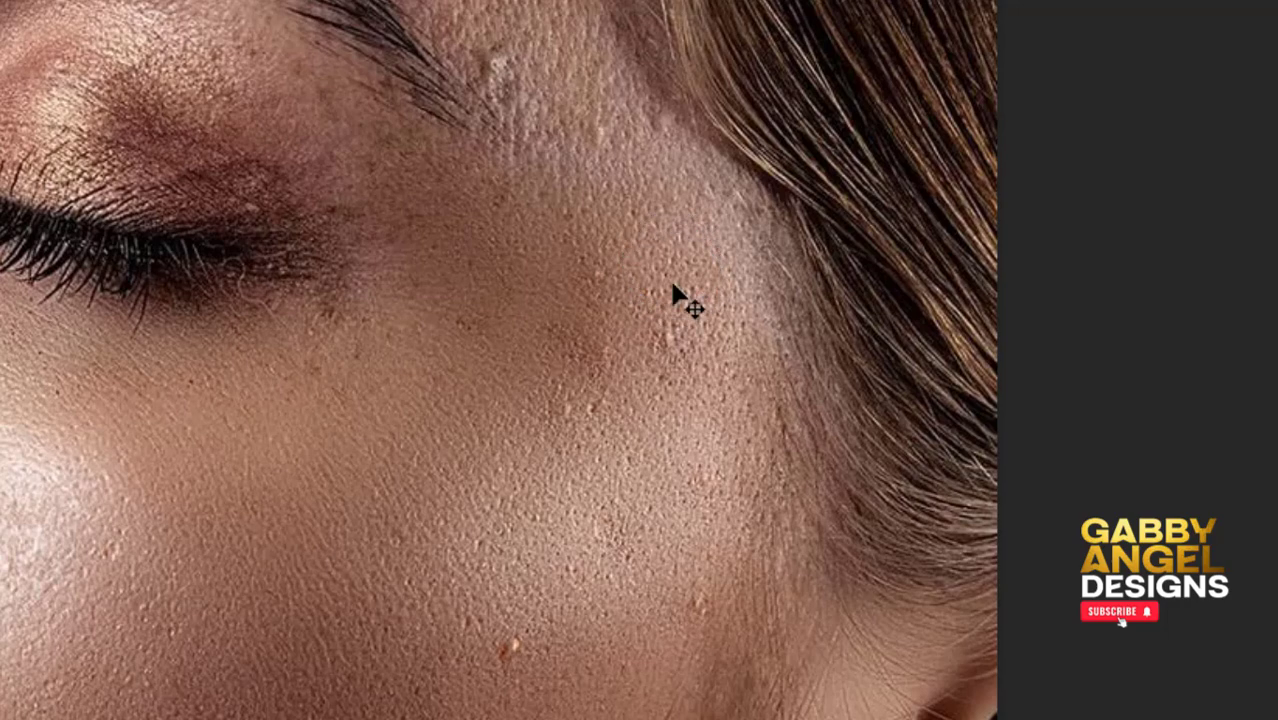
- Paint white on the mask over the forehead, nose and eyelids, keeping clear of the eyebrows and lashes
key(ctrl+minus)
key(ctrl+minus)
drag(707, 300, 936, 371)
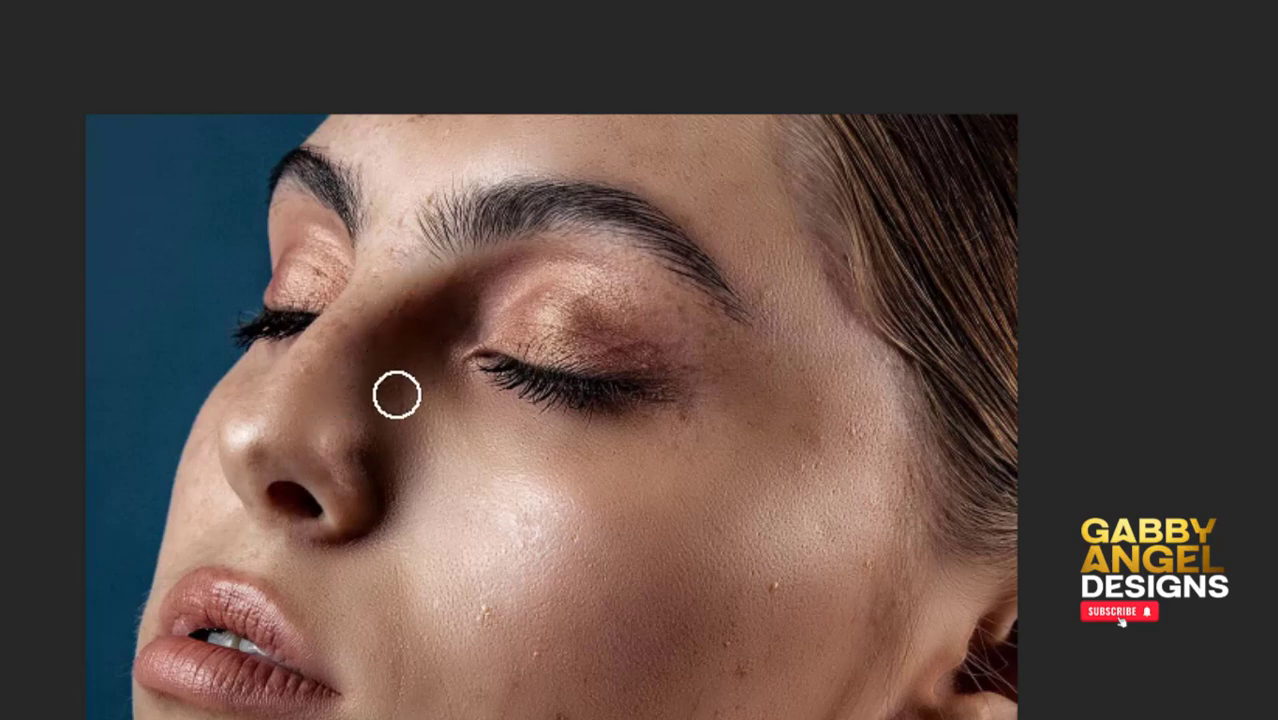
drag(419, 429, 605, 336)
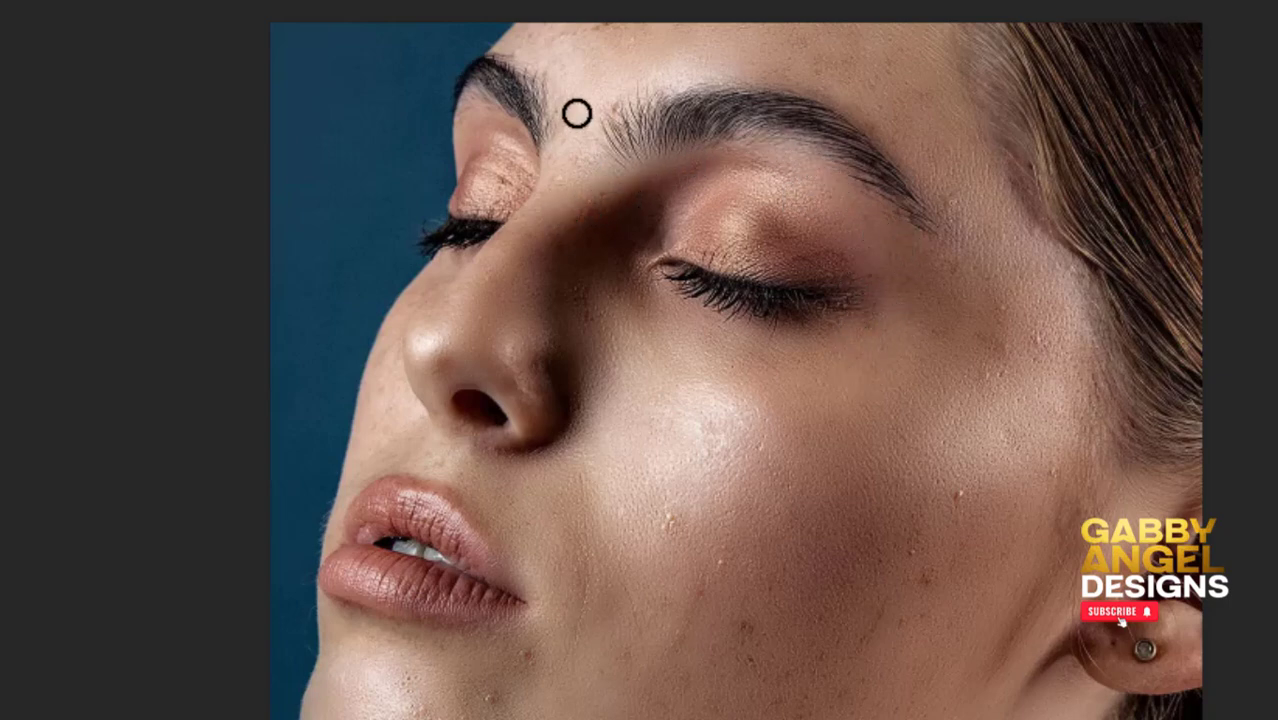
drag(579, 111, 581, 168)
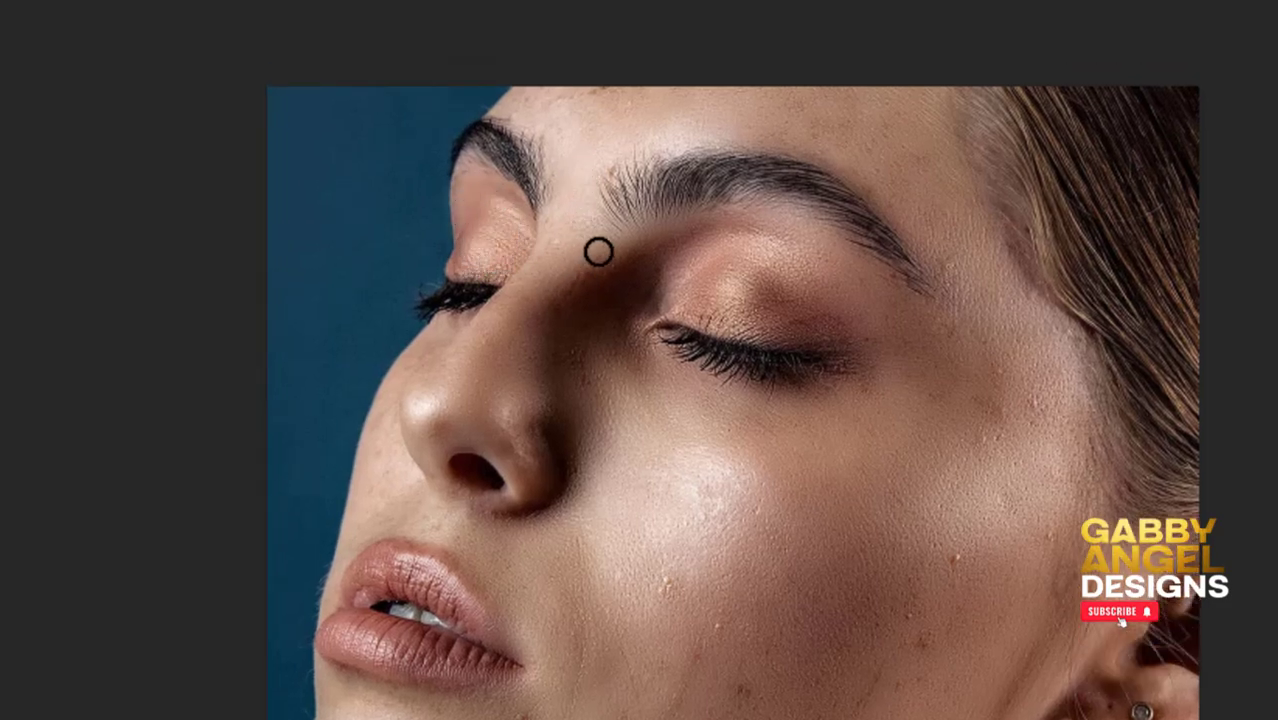
mouse_move(597, 339)
mouse_down()
mouse_move(662, 222)
mouse_move(652, 89)
mouse_up()
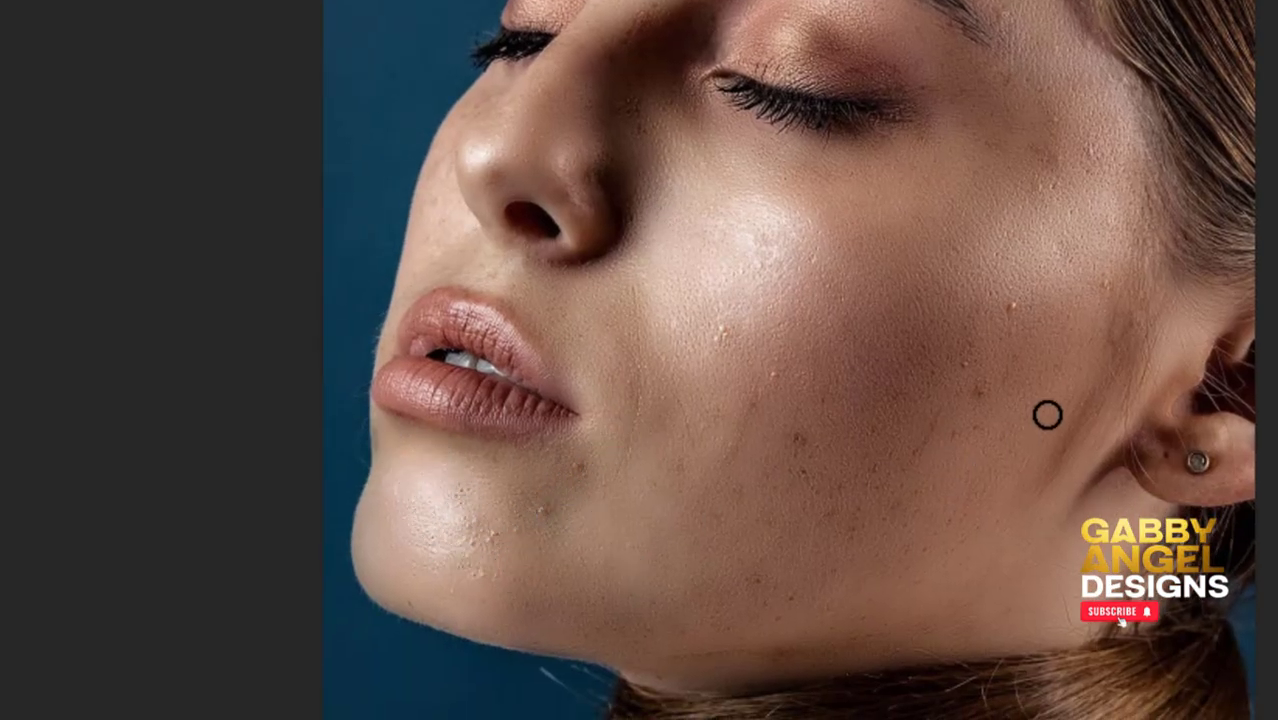
- Compare the portrait with and without the smoothing, and examine the cheek, chin and ear area up close
mouse_move(1047, 414)
mouse_down()
mouse_move(960, 418)
mouse_move(828, 452)
mouse_up()
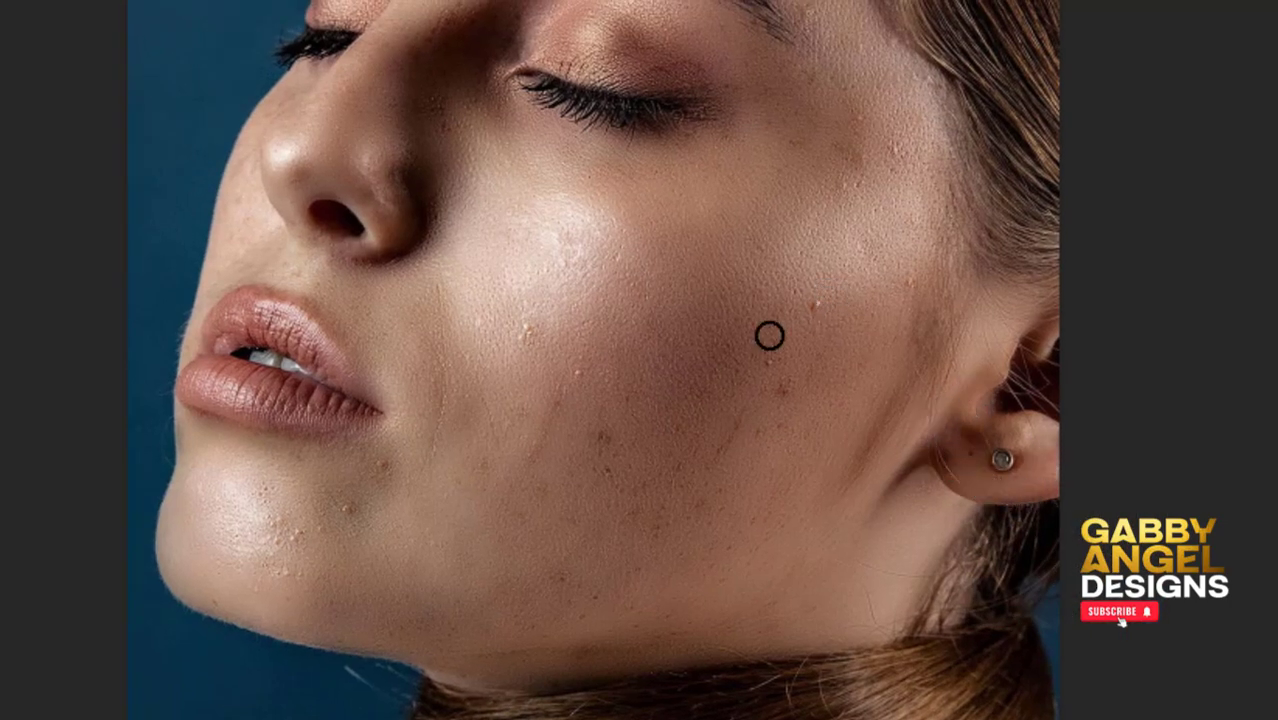
drag(851, 183, 855, 305)
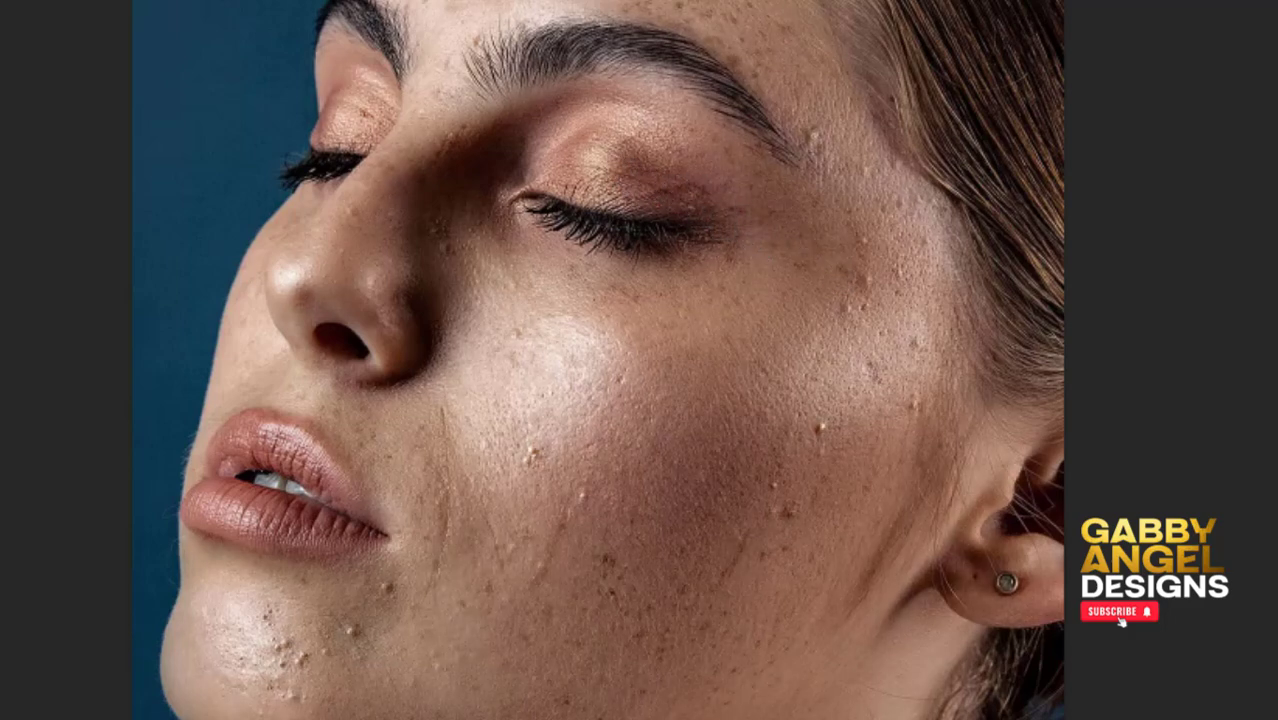
drag(807, 503, 825, 392)
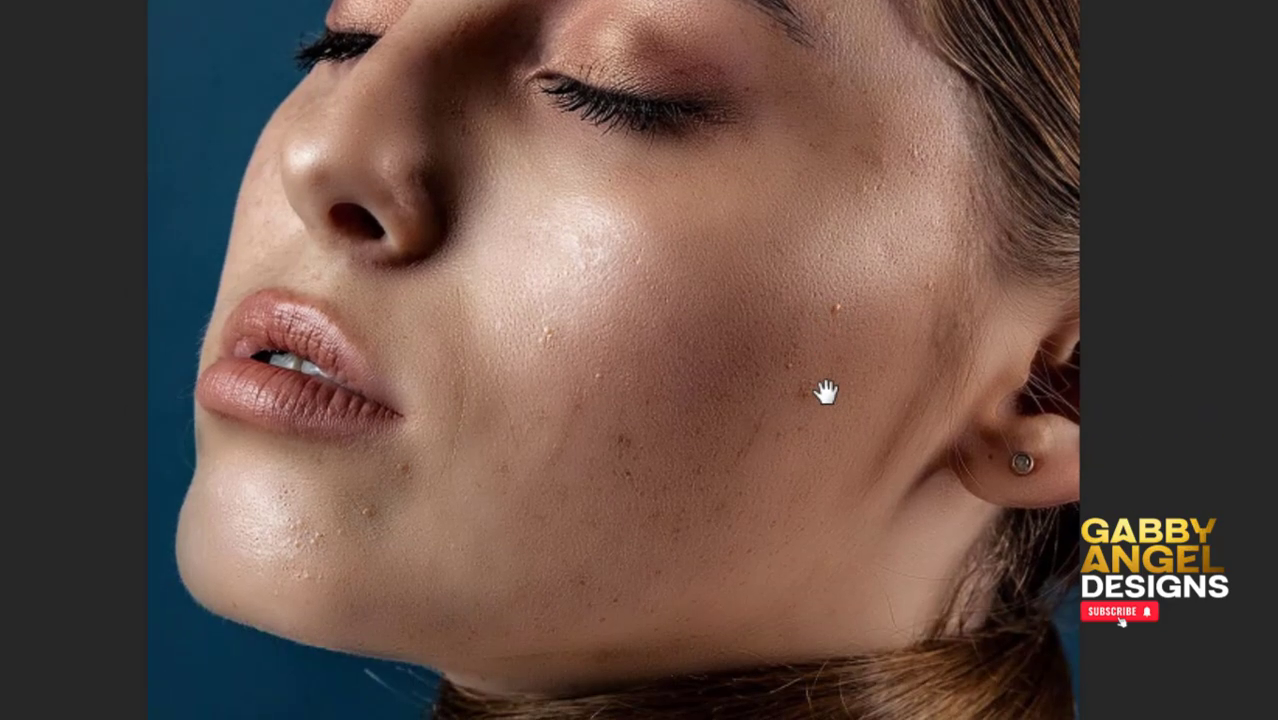
key(ctrl+plus)
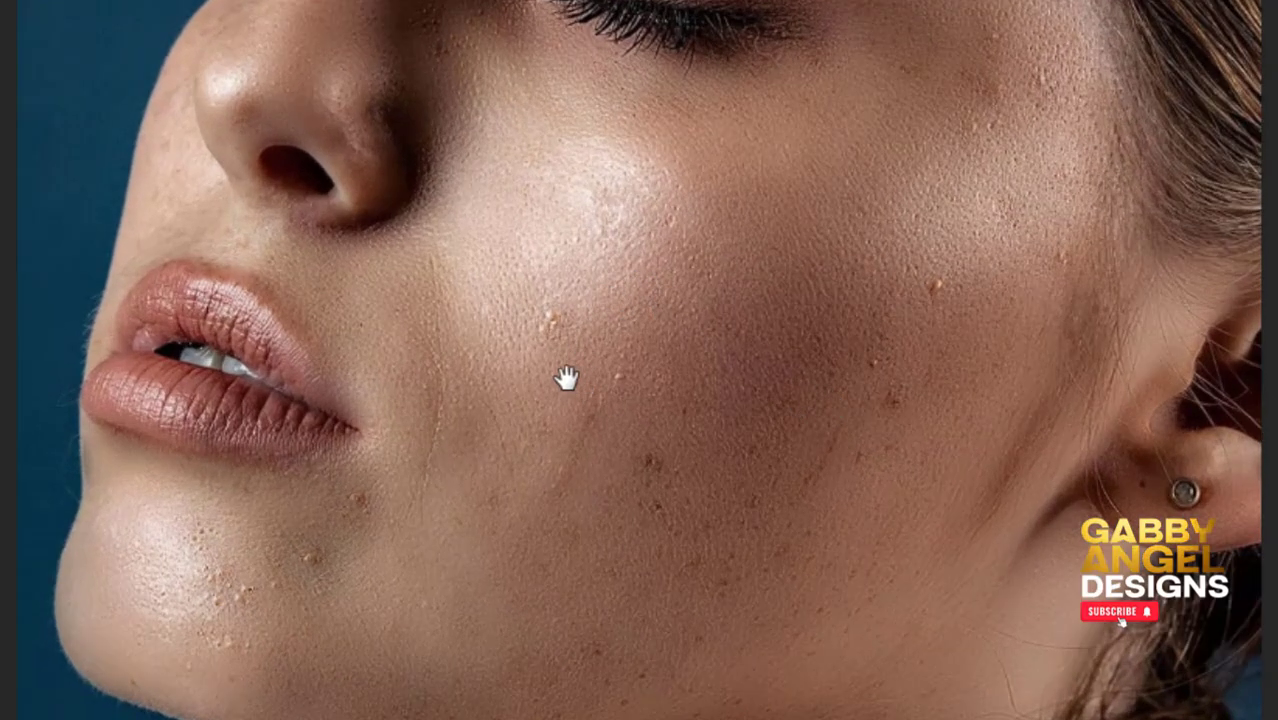
drag(565, 377, 482, 272)
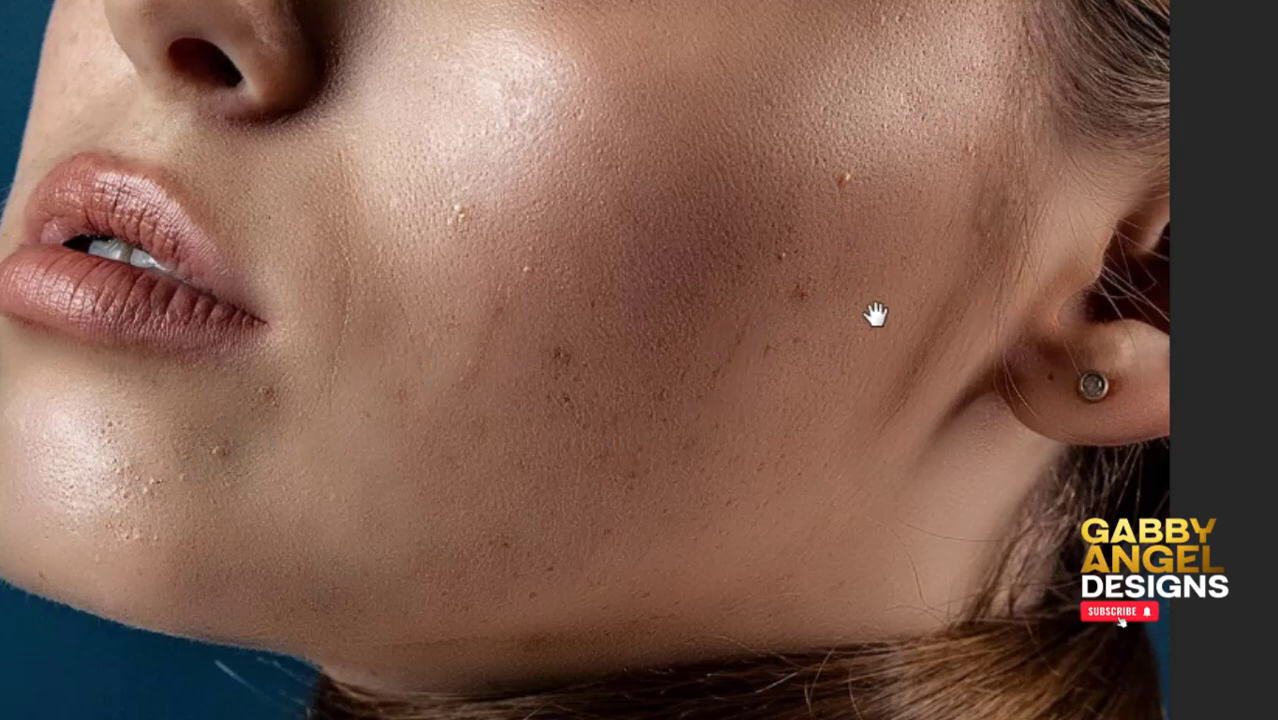
drag(876, 314, 845, 455)
drag(819, 331, 813, 378)
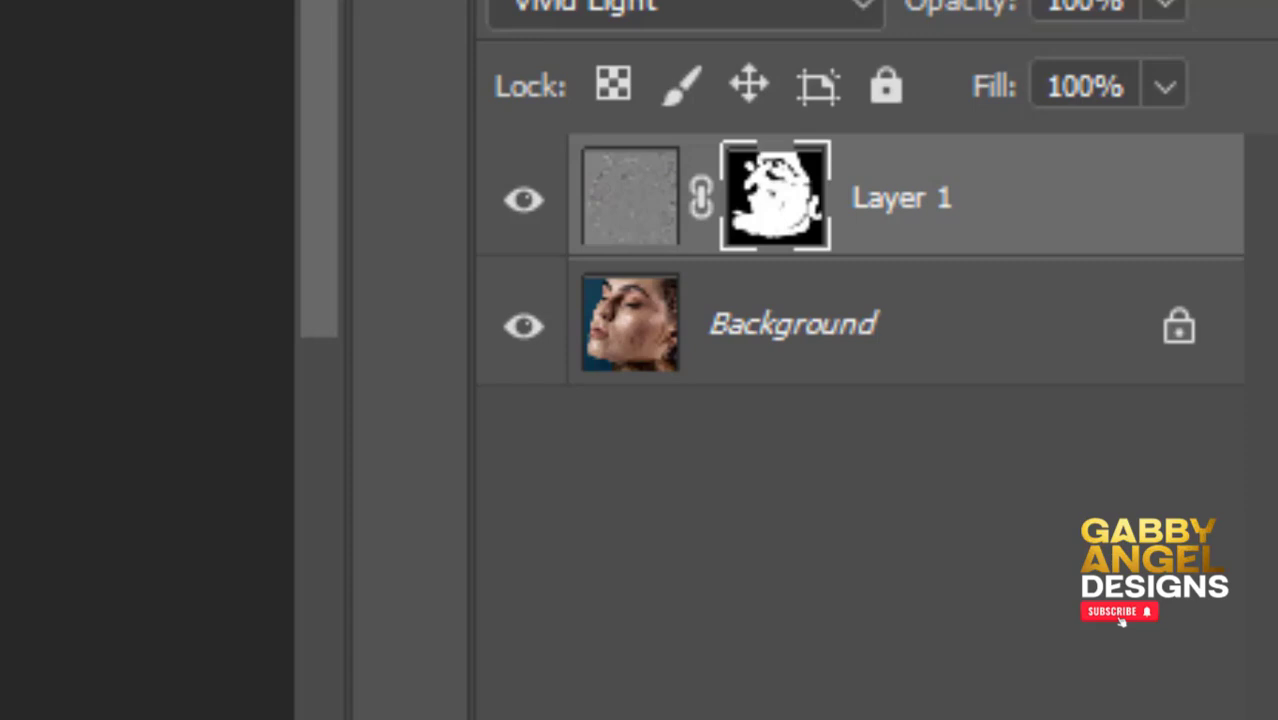
- Try stamping the visible layers onto a new layer and merging everything into the Background, undoing both
key(ctrl+shift+alt+e)
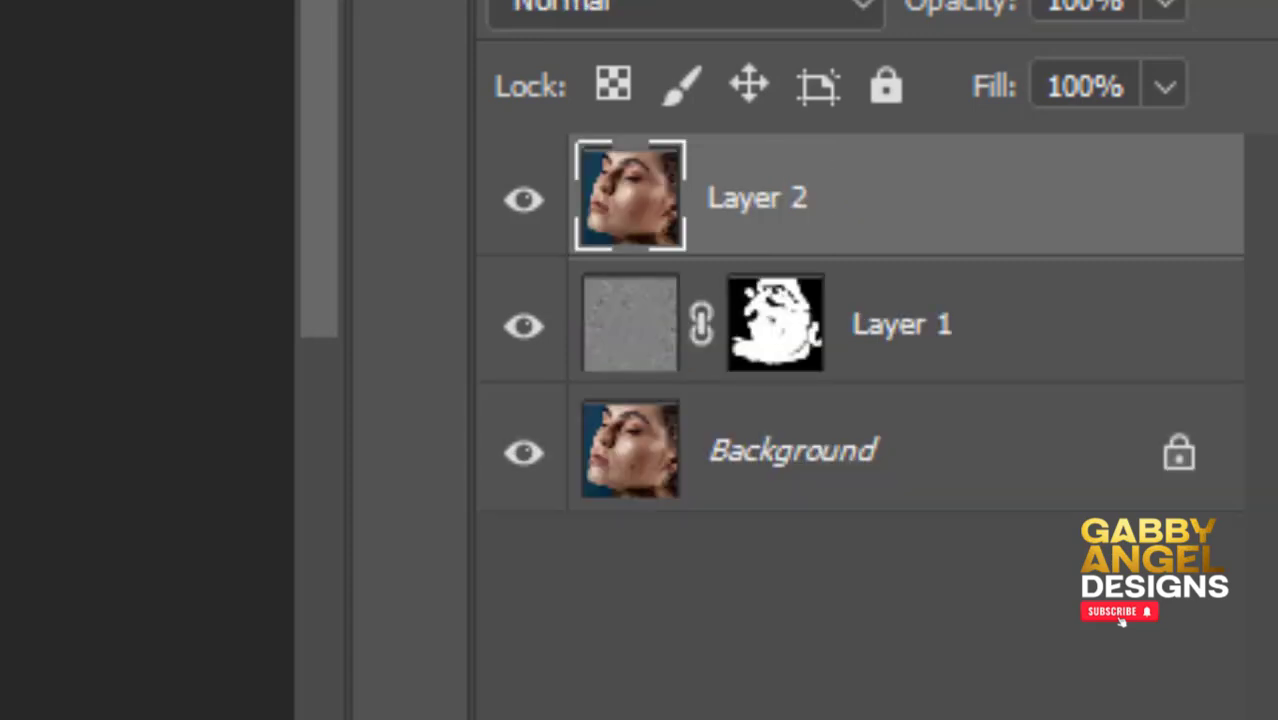
key(ctrl+z)
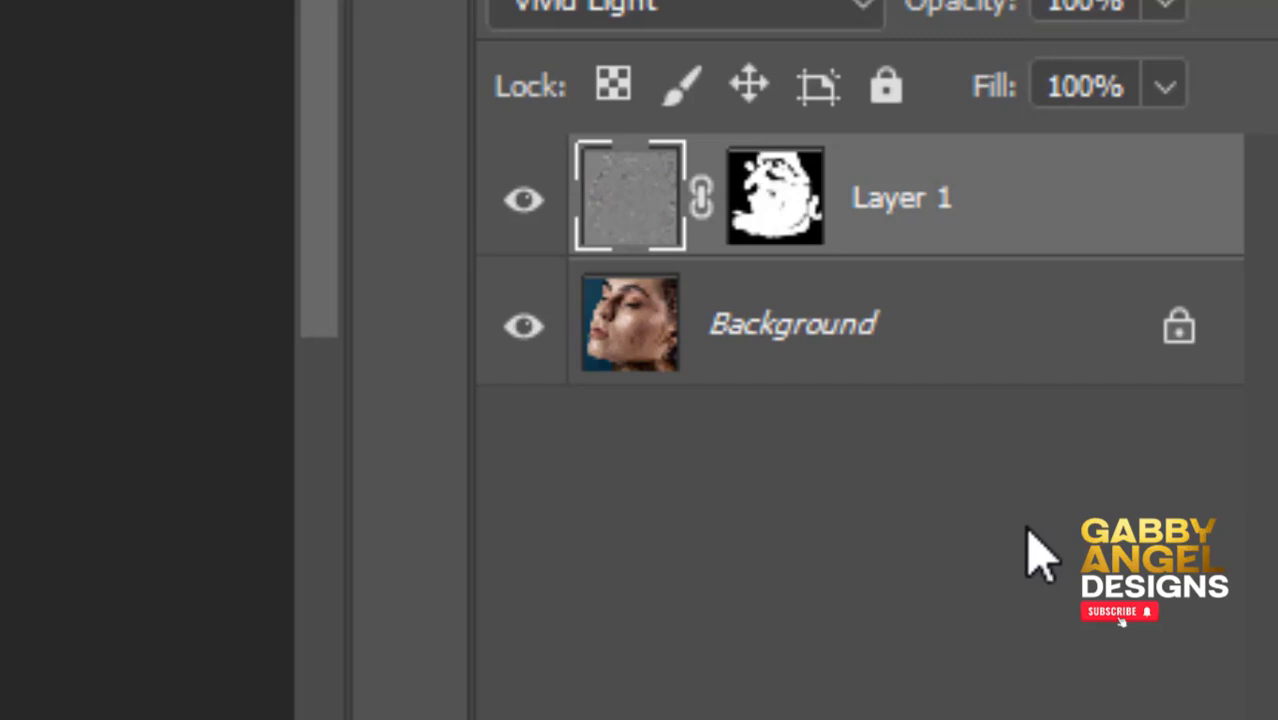
key(ctrl+z)
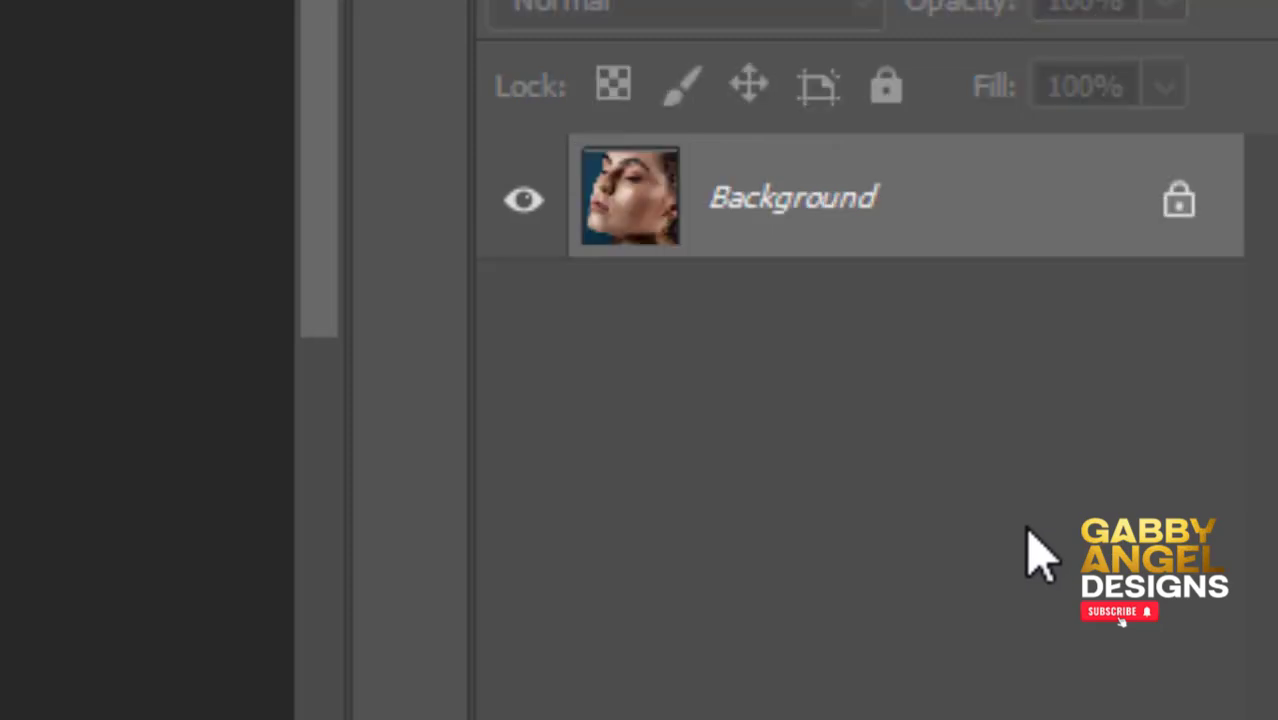
key(ctrl+shift+z)
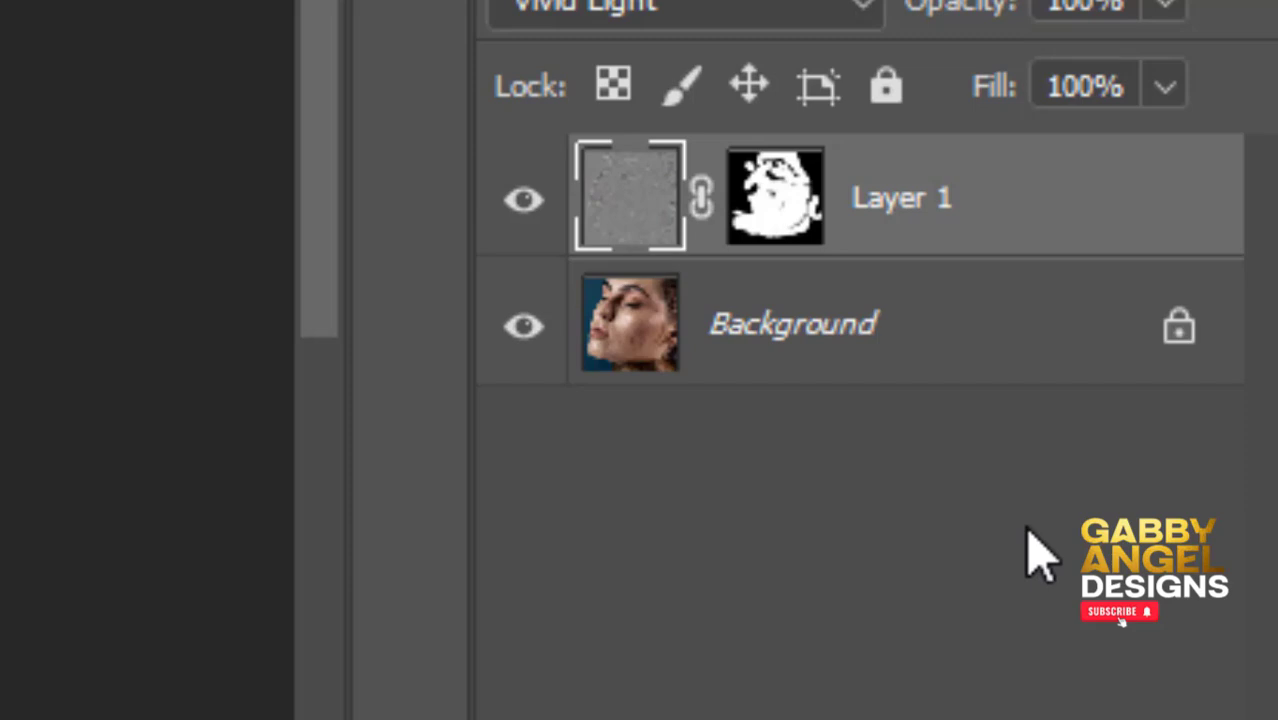
- Stamp all visible layers into a new merged layer above Layer 1
key(ctrl+shift+alt+e)
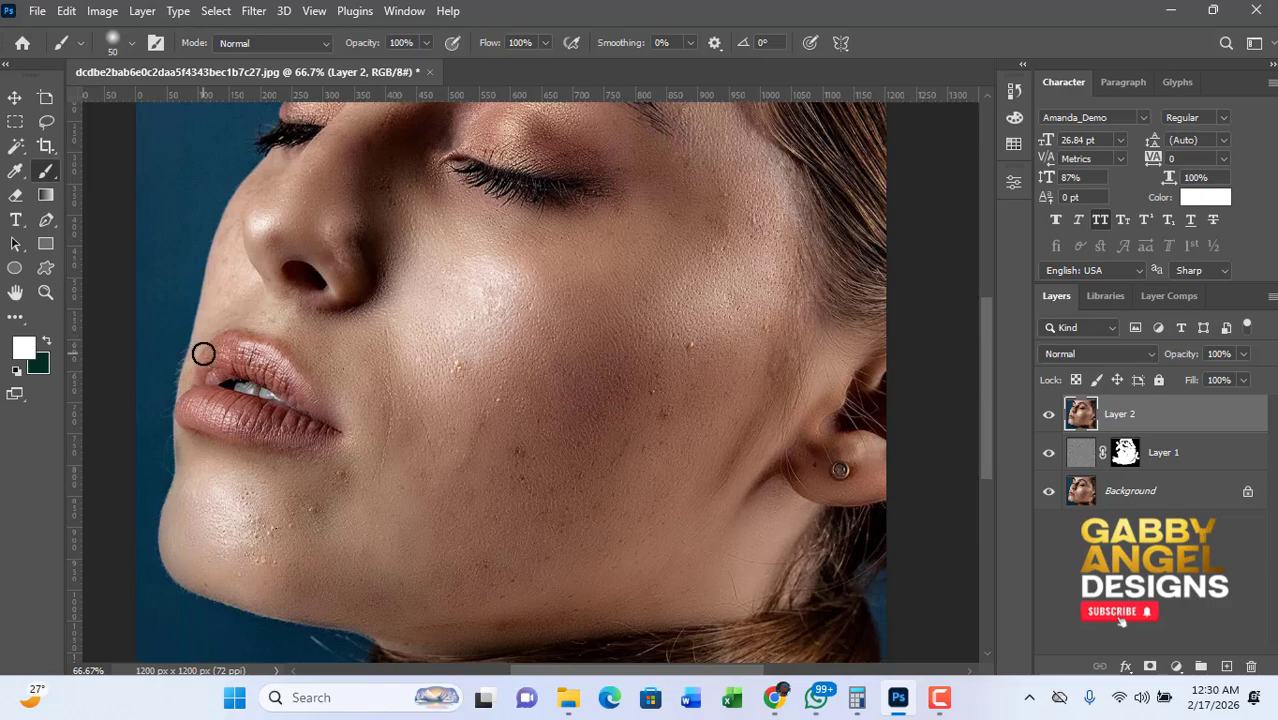
- Heal the raised bump and the dark spots on the outer cheek of Layer 2 with the Spot Healing Brush
key(j)
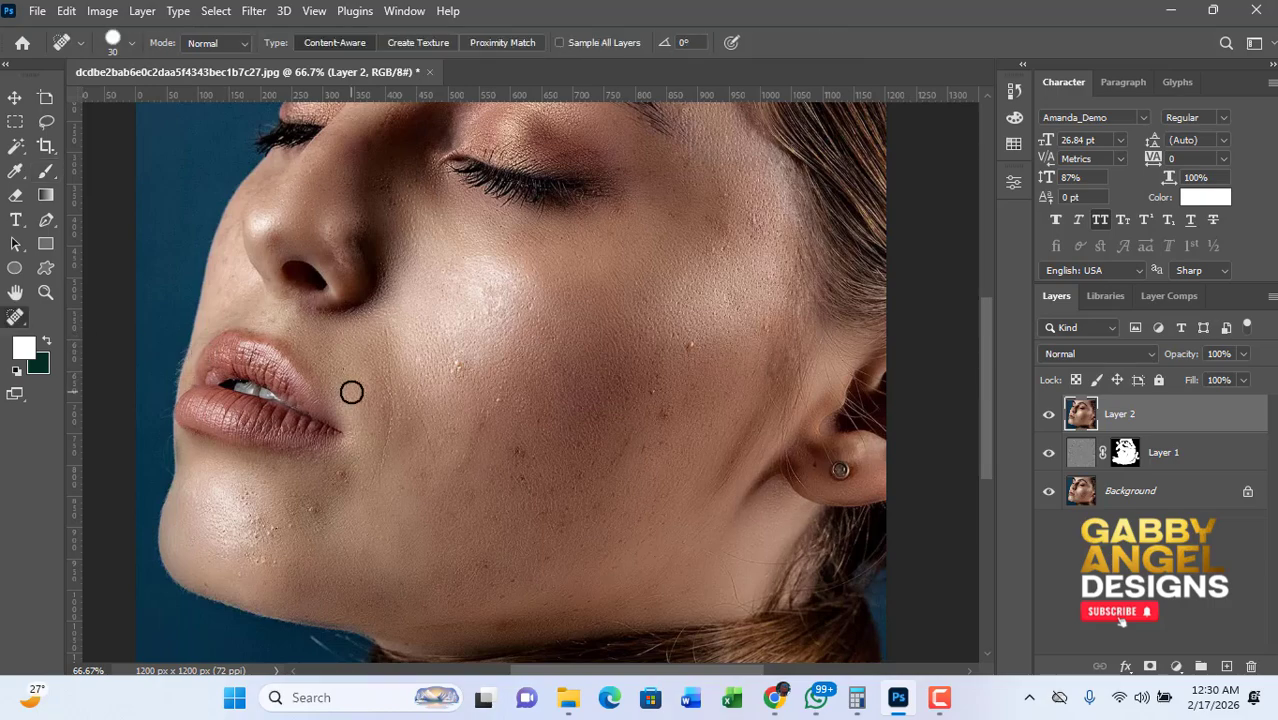
right_click(27, 321)
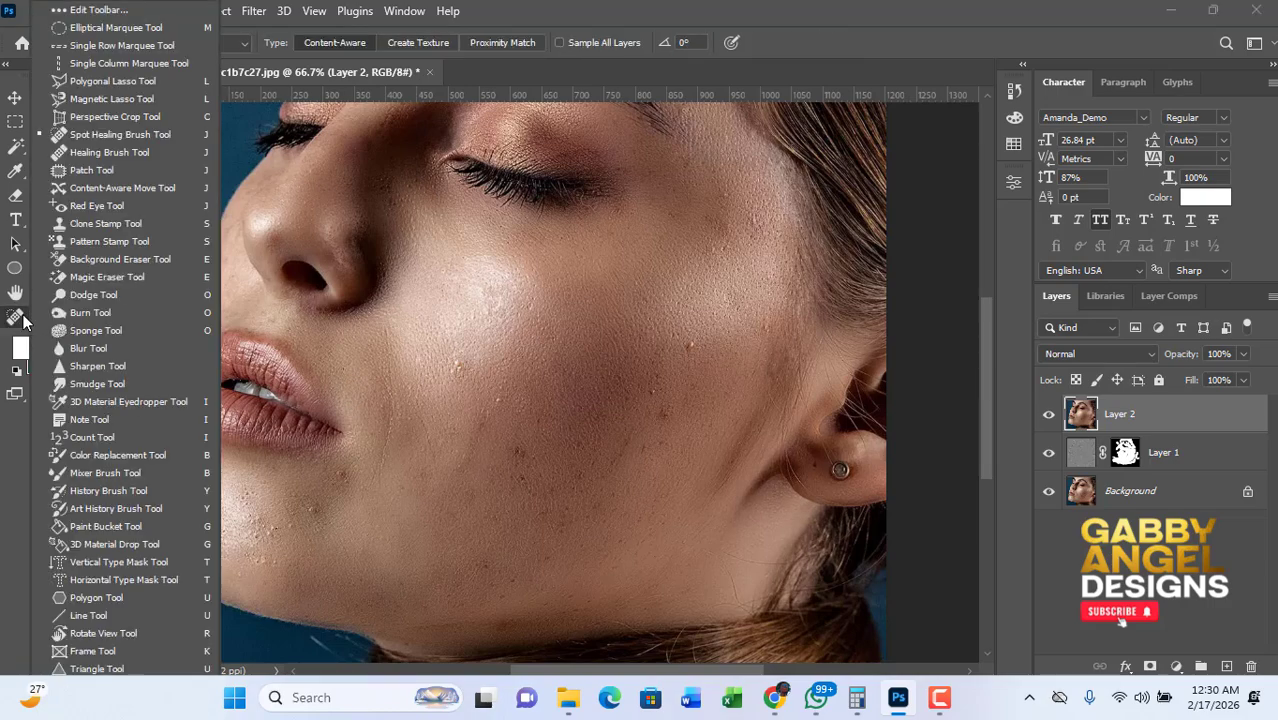
click(118, 138)
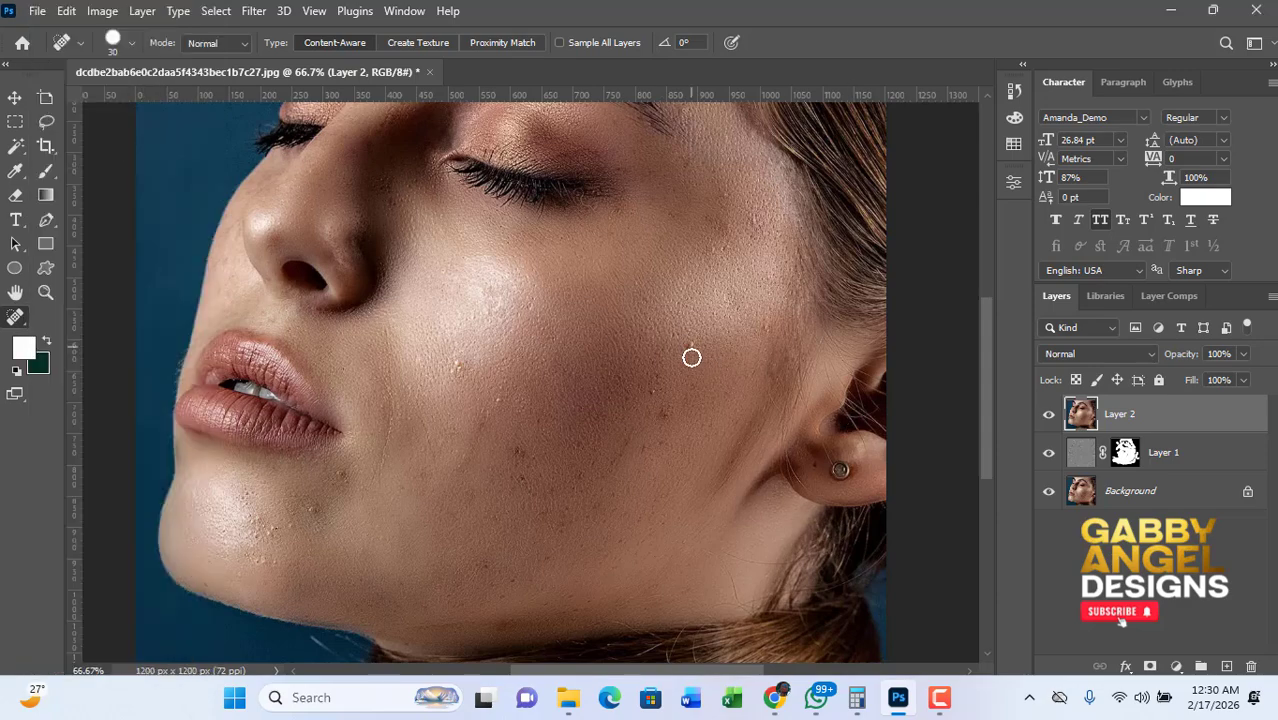
scroll(686, 367, up, 2)
drag(770, 309, 671, 318)
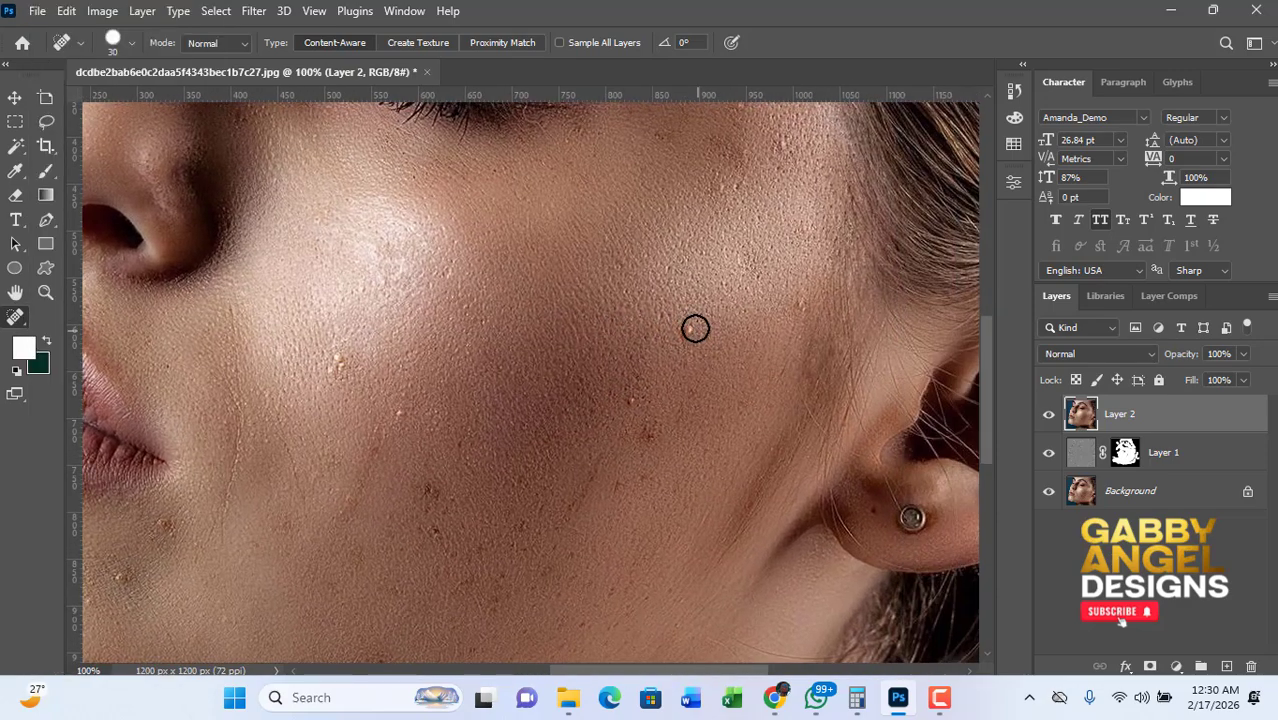
click(685, 328)
click(633, 402)
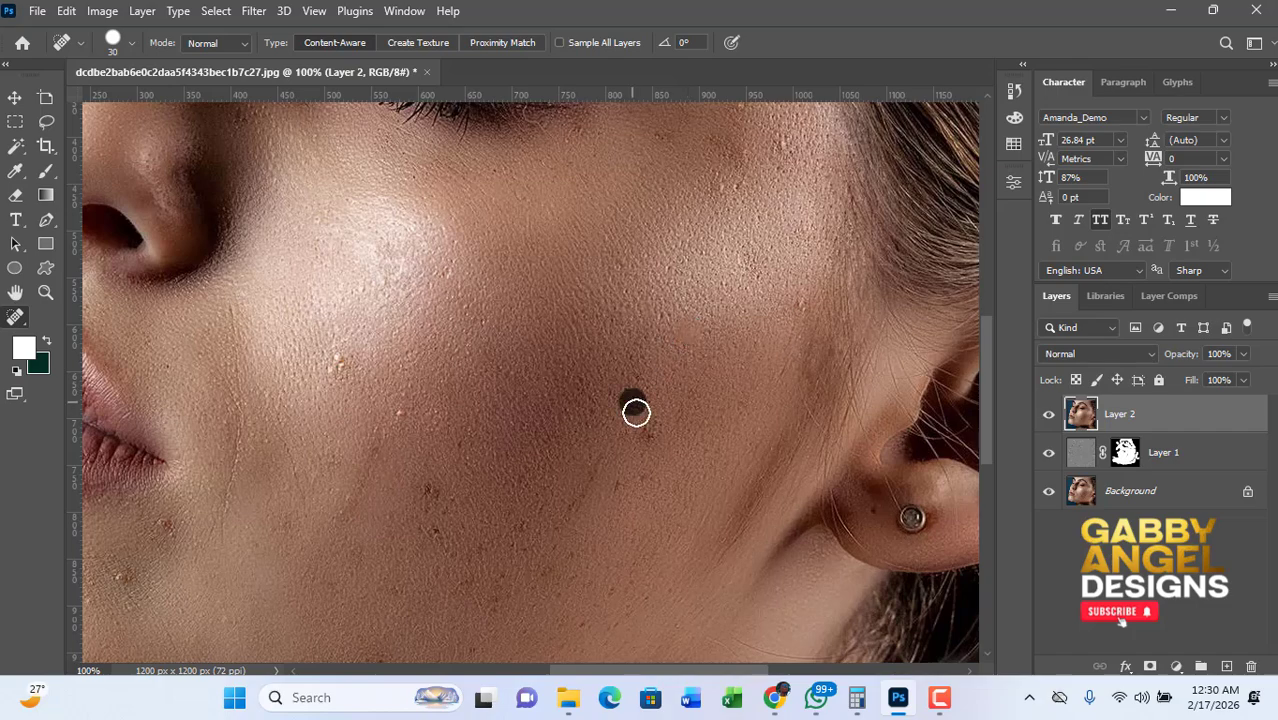
- Set the healing brush size to 25 and heal the pale bumps on the cheek below the bright highlight
drag(641, 359, 803, 299)
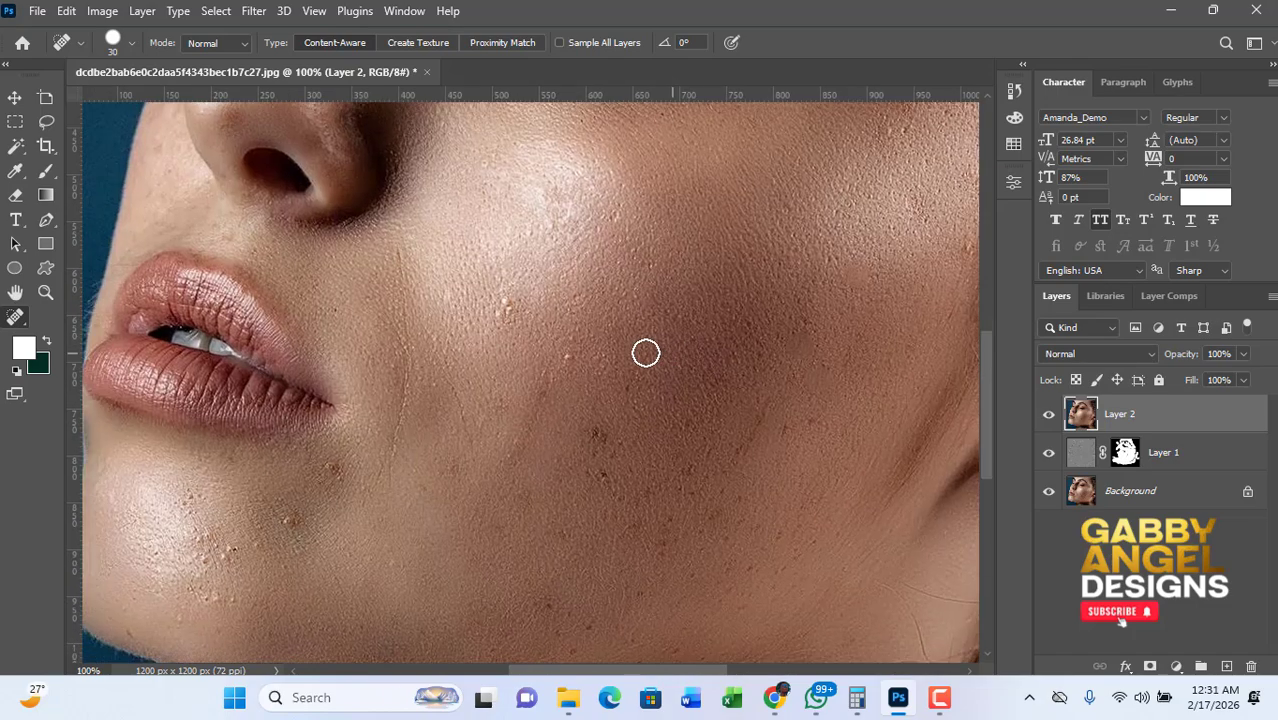
key(bracketleft)
click(505, 304)
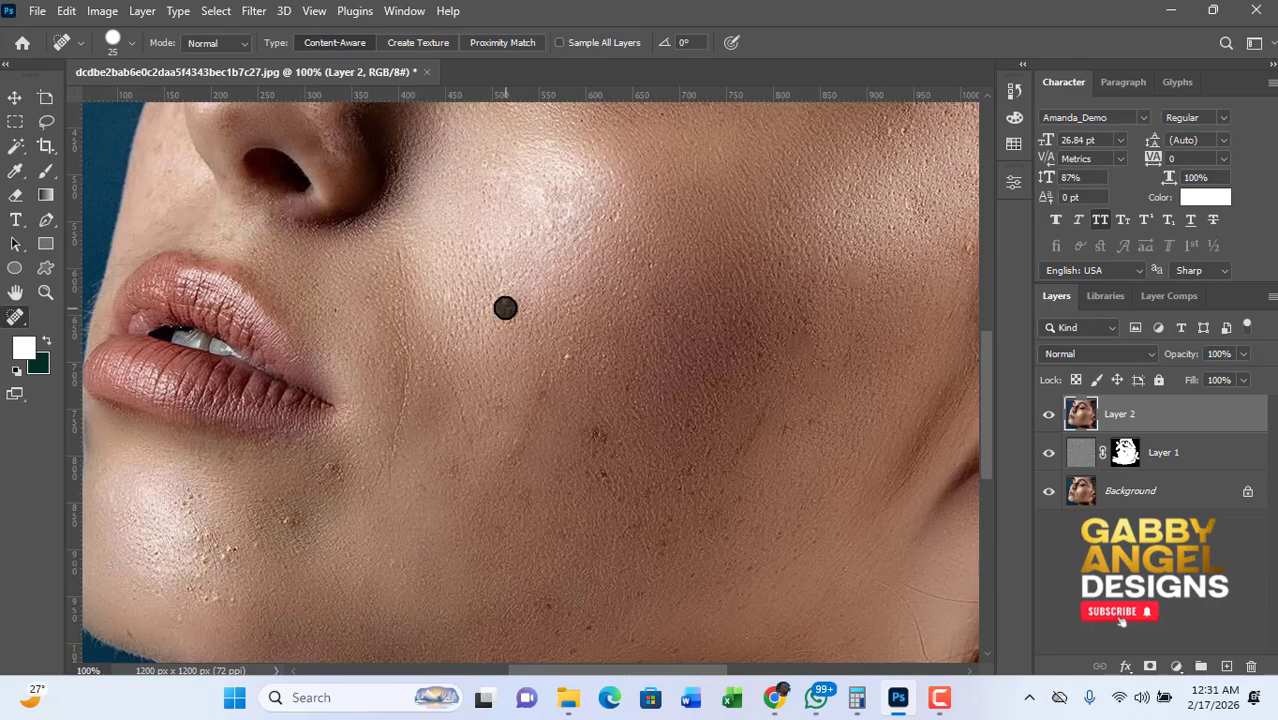
key(bracketright)
- Heal the dark spots below the corner of the mouth and the cluster of bumps on the chin
drag(447, 462, 498, 422)
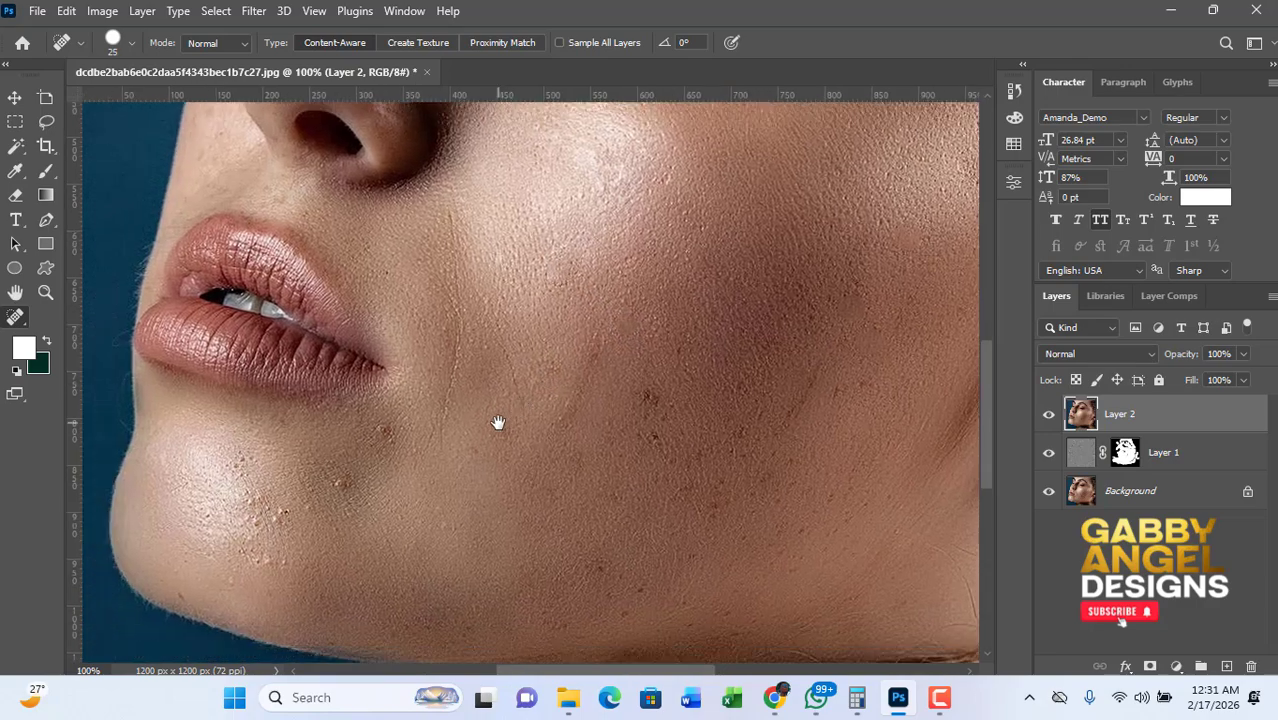
click(388, 428)
click(396, 436)
drag(340, 496, 419, 385)
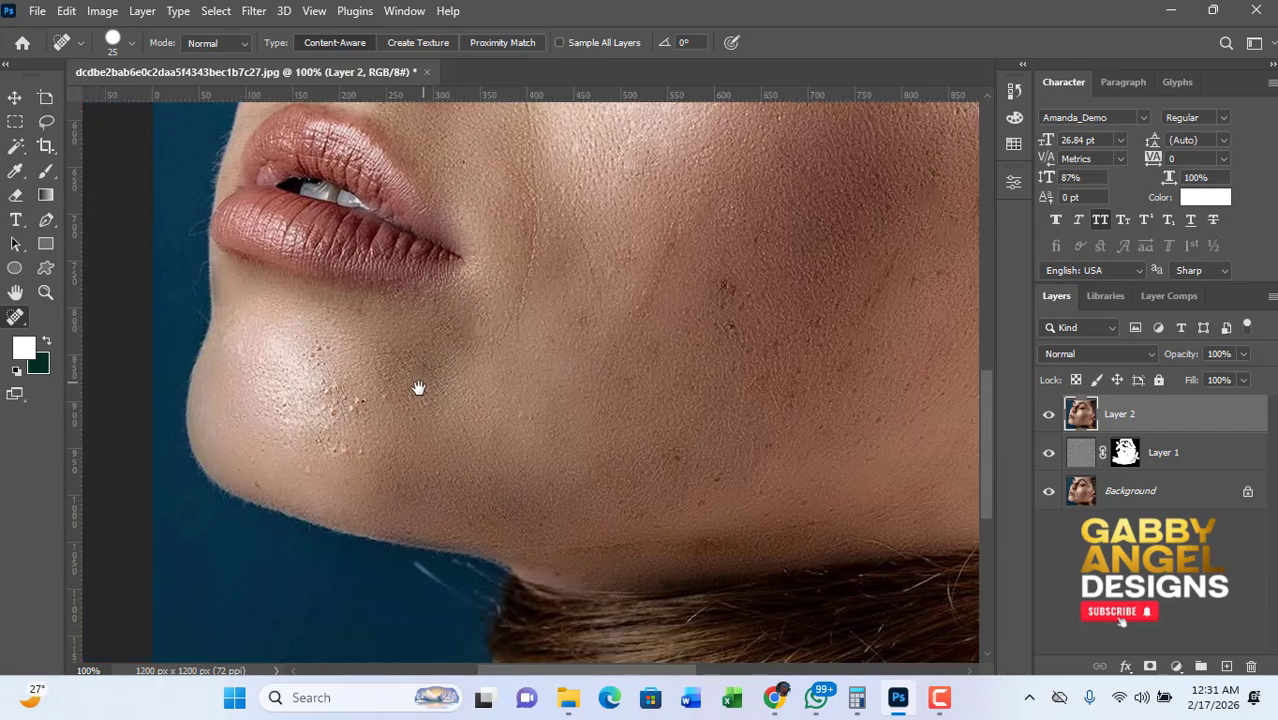
click(348, 405)
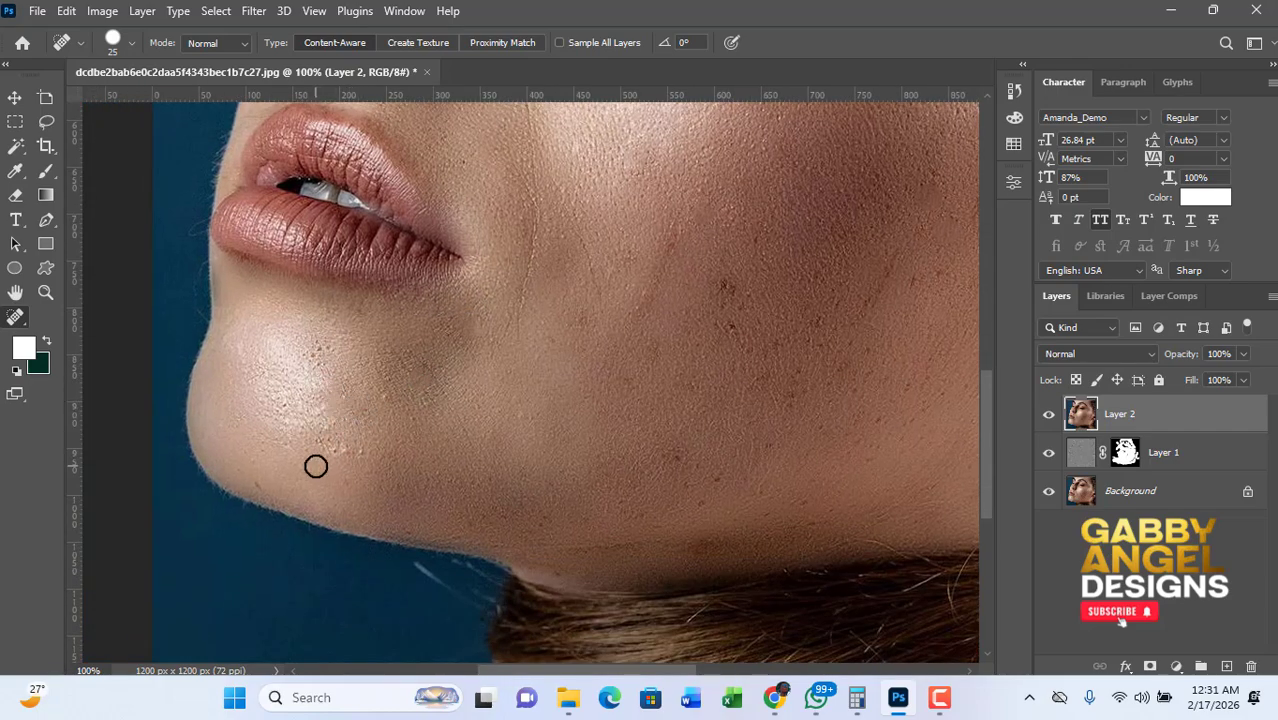
click(329, 434)
click(342, 446)
click(358, 446)
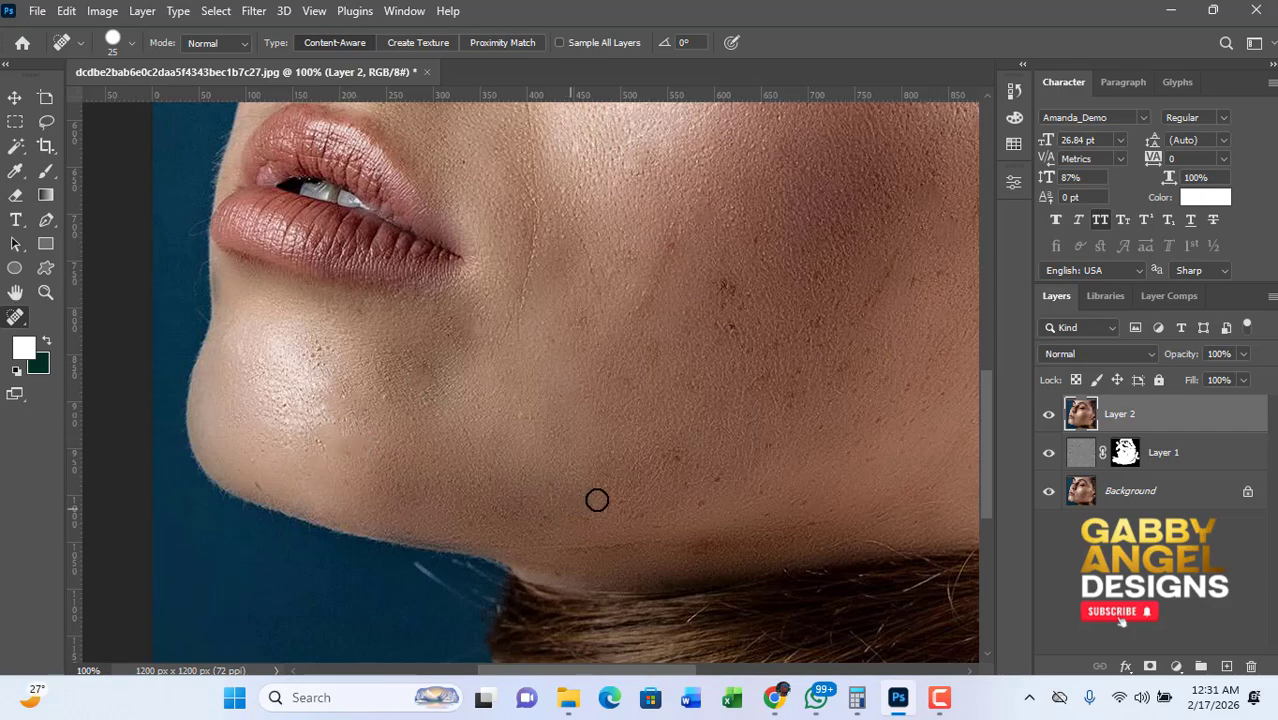
- Heal the small blemish between the side of the nose and the inner corner of the eye
key(ctrl+minus)
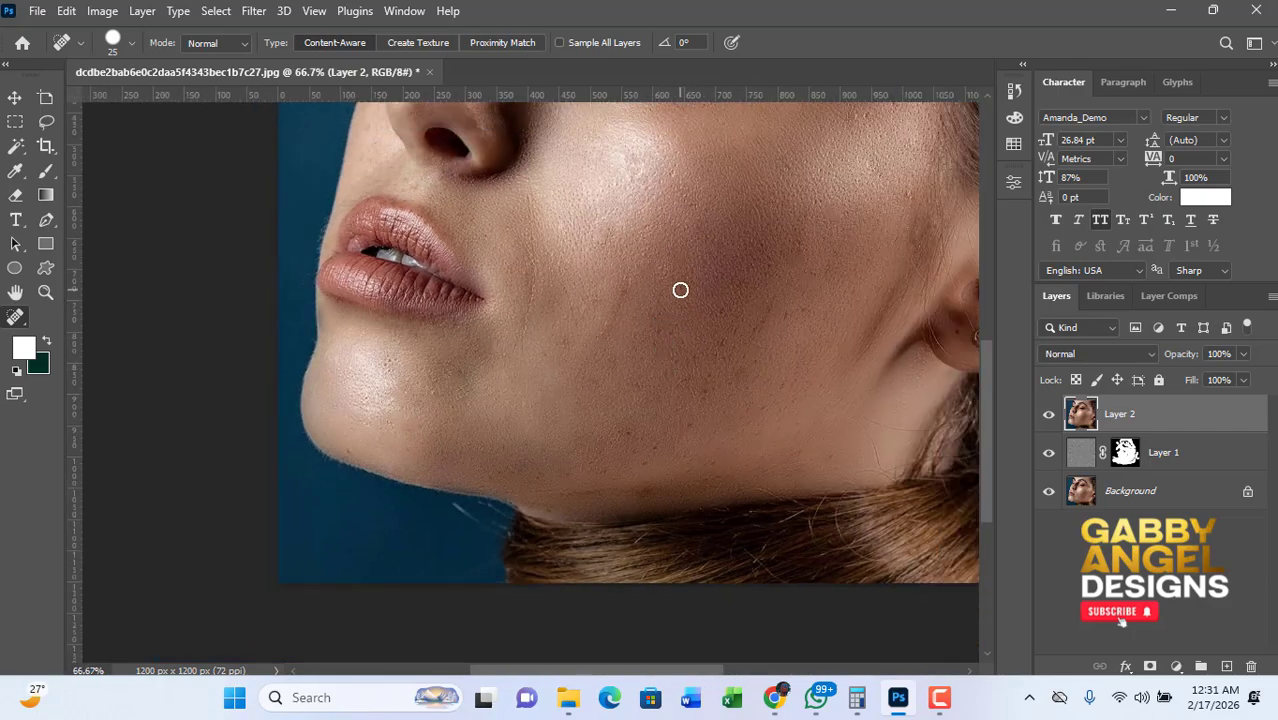
drag(722, 305, 631, 439)
drag(612, 275, 616, 410)
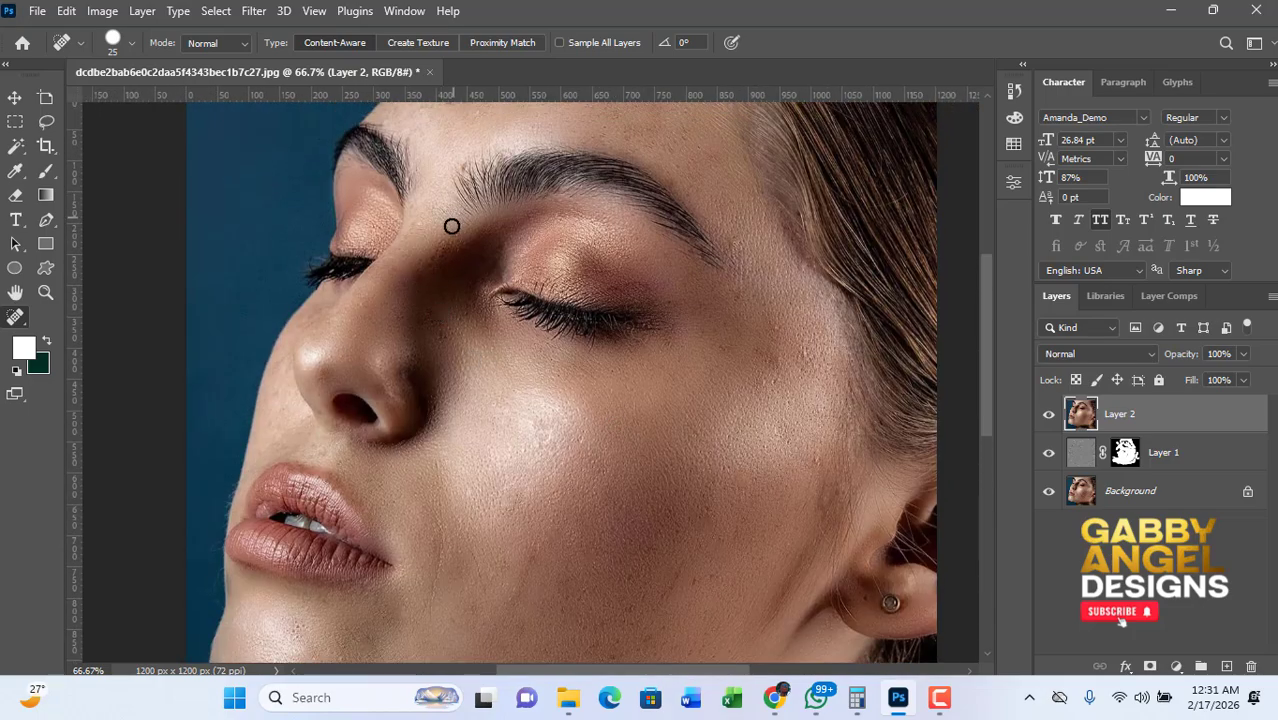
drag(465, 285, 448, 348)
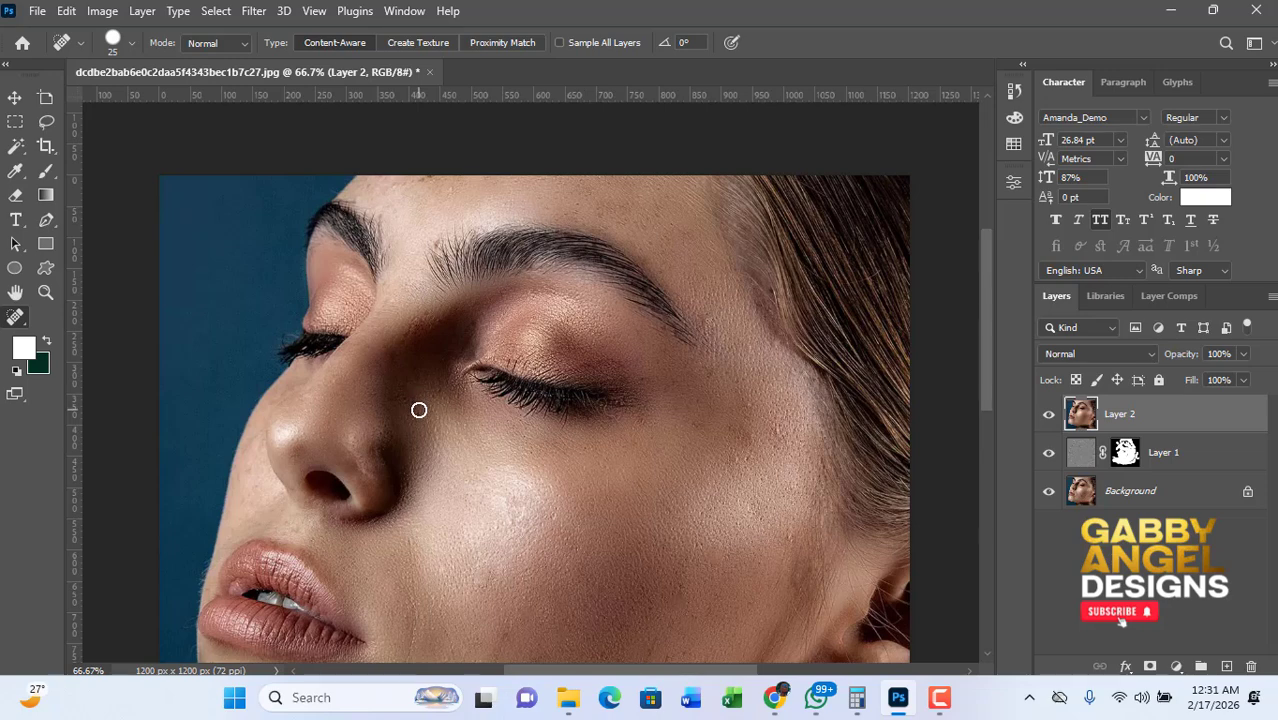
click(436, 390)
- Heal the small blemishes on the temple between the outer corner of the eye and the hairline
drag(500, 278, 508, 324)
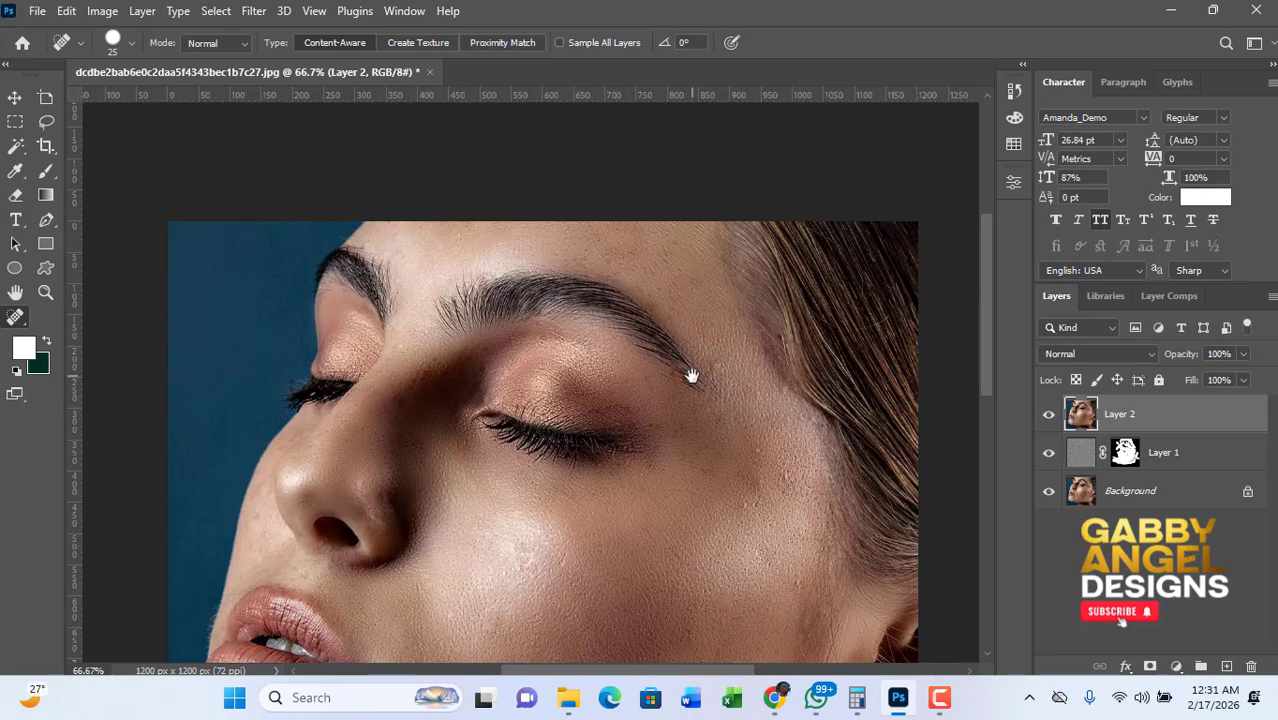
drag(690, 371, 596, 313)
click(671, 406)
click(661, 387)
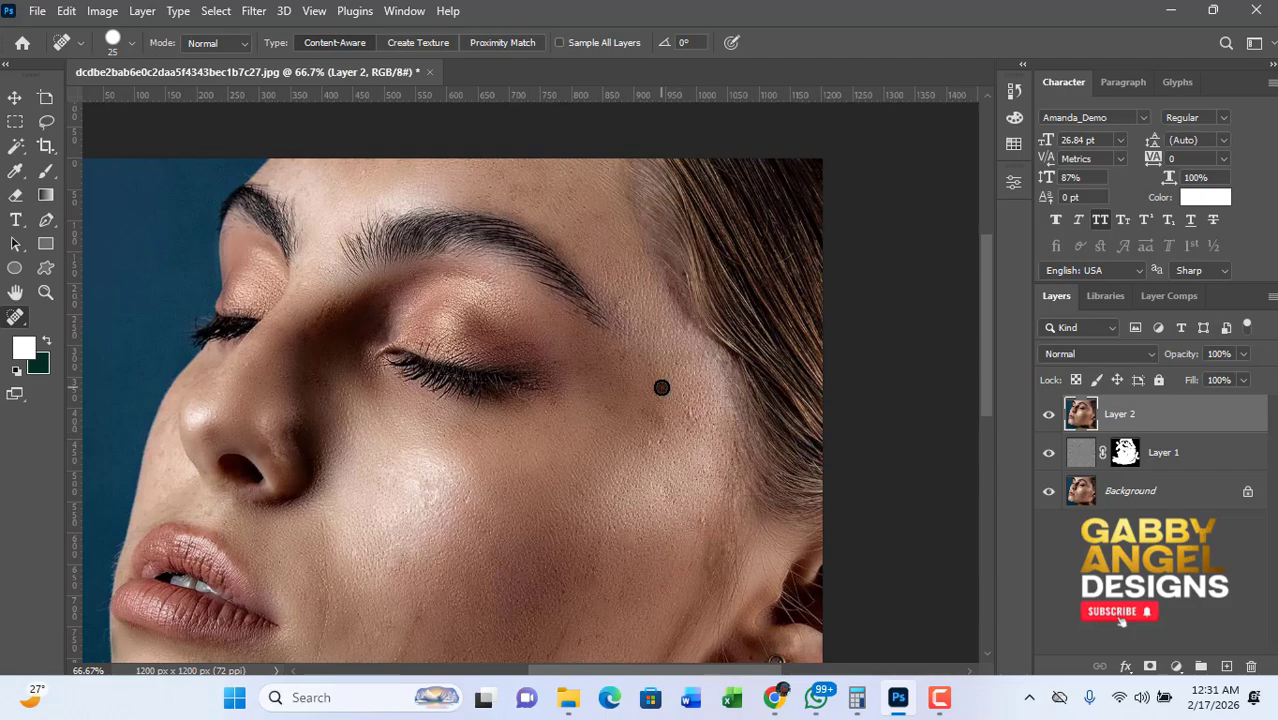
scroll(688, 290, down, 2)
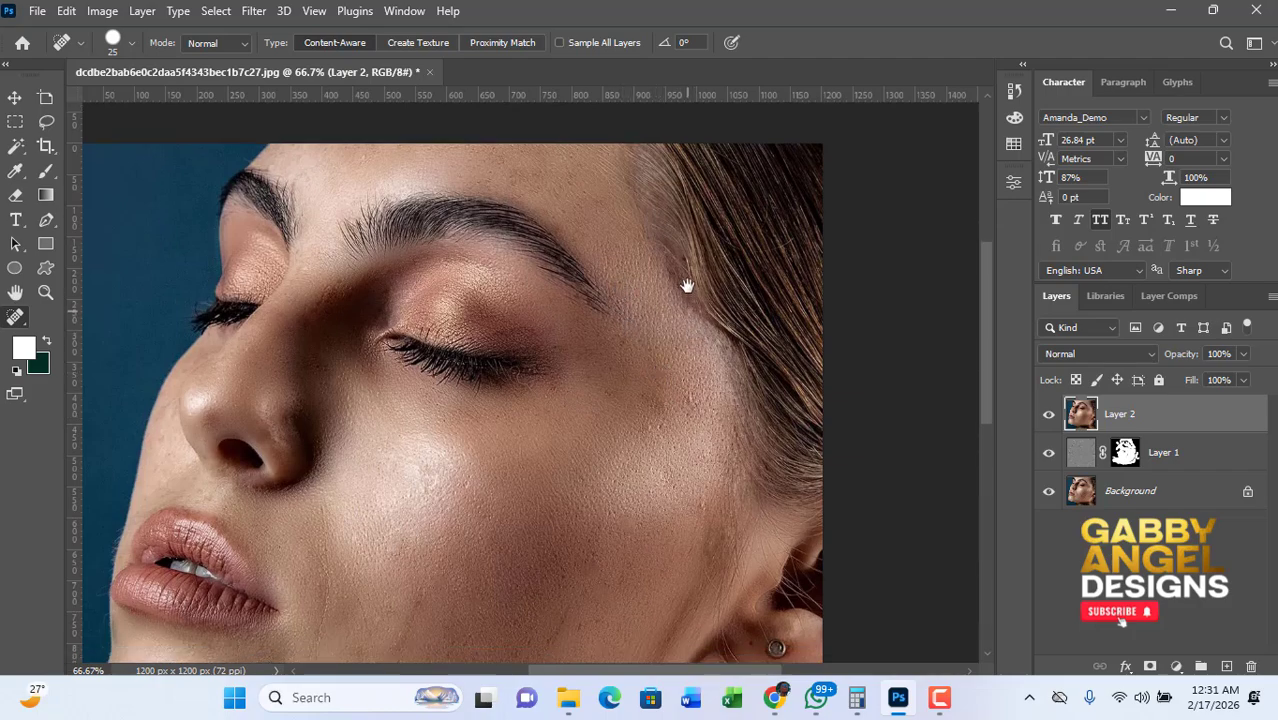
drag(713, 391, 741, 265)
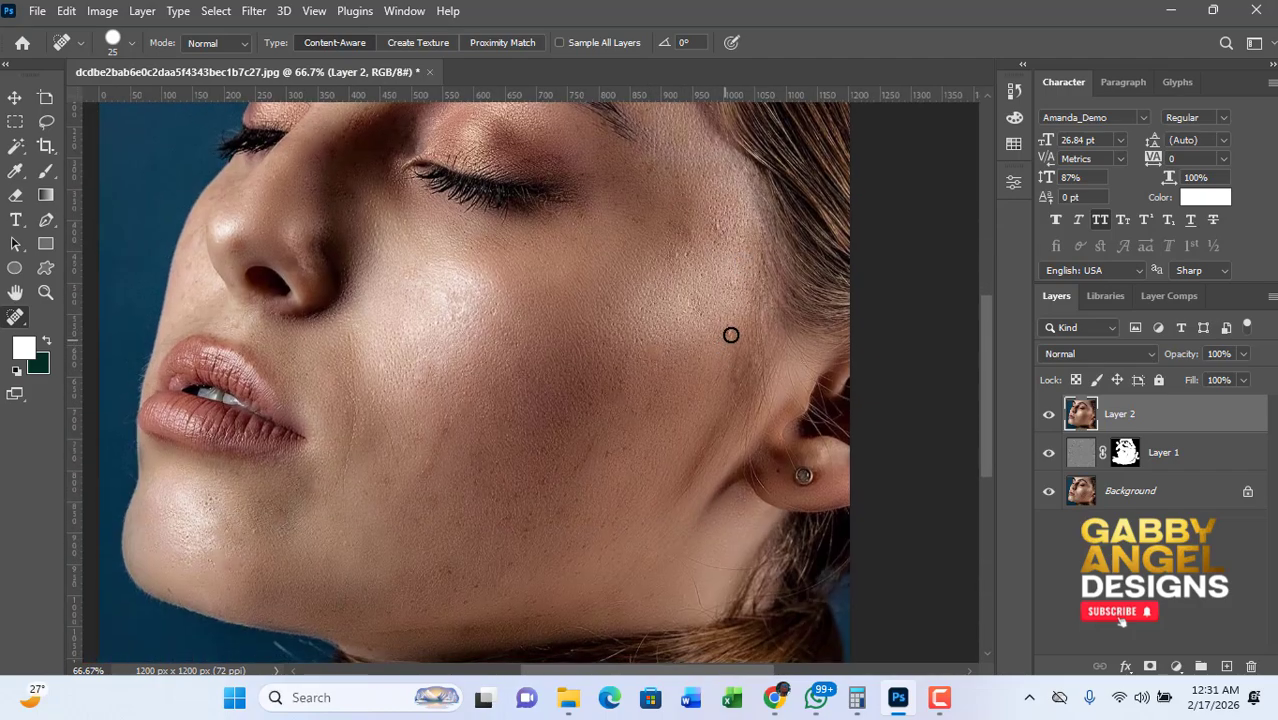
drag(625, 476, 690, 428)
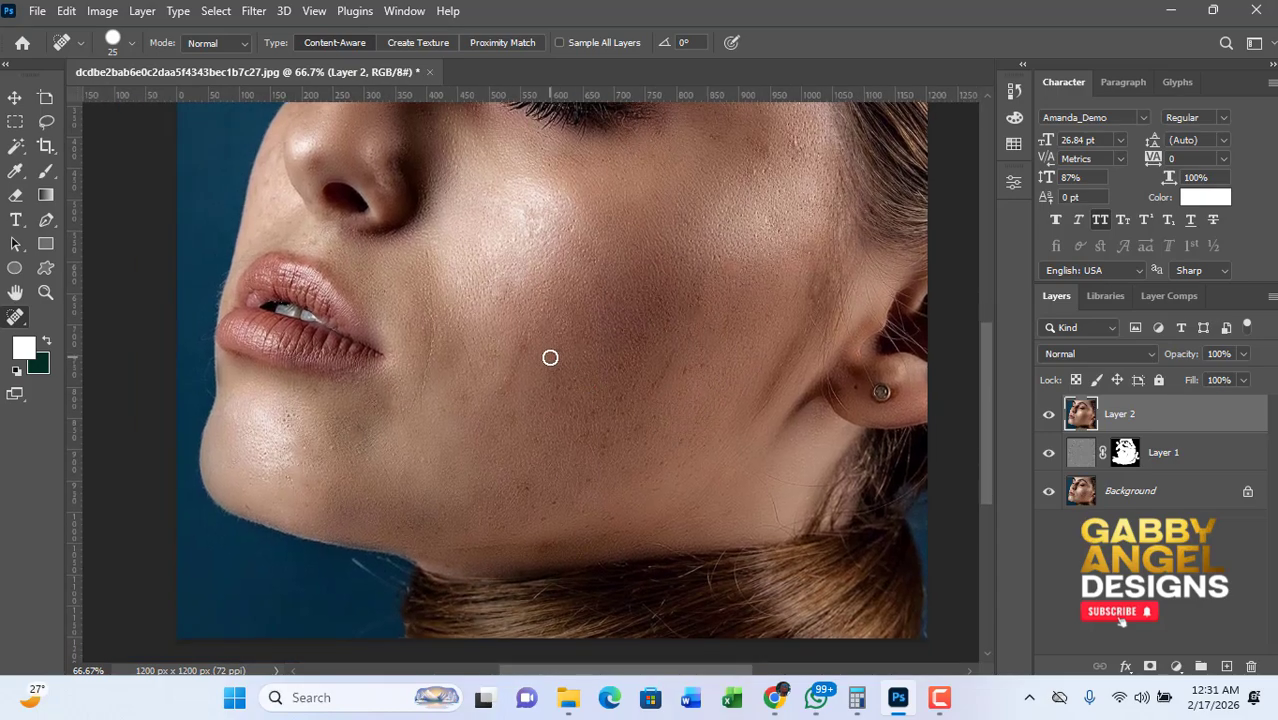